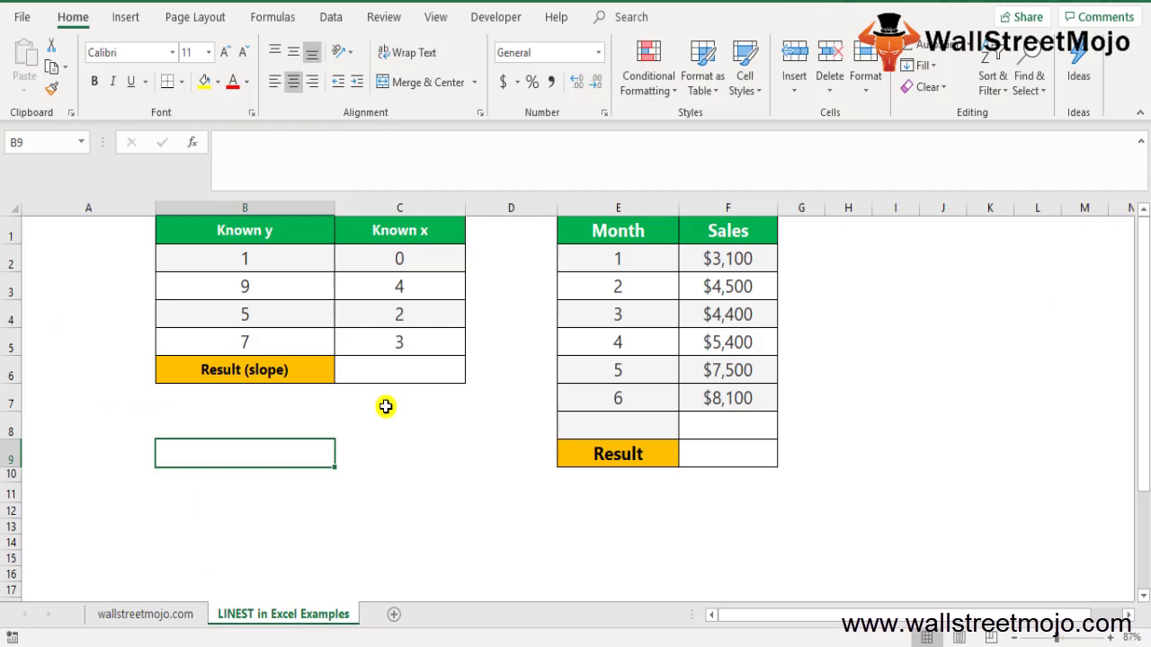
Enter the note "Statistical for a line." in cell B17, below the data tables
click(356, 471)
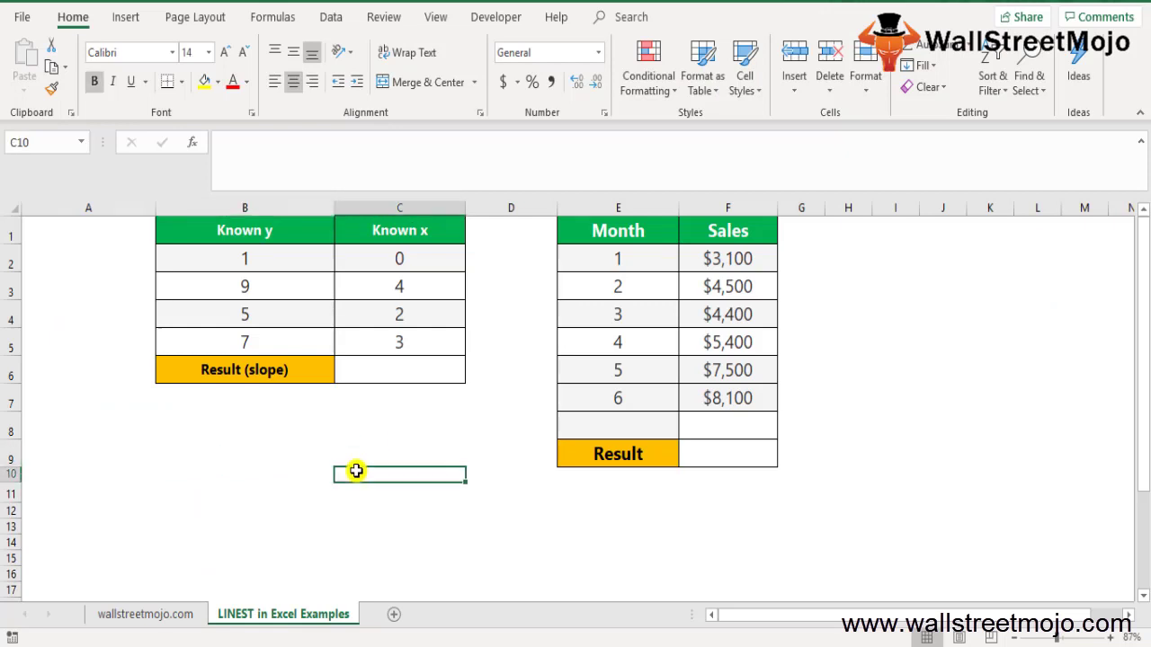
key(Down)
key(Down)
key(Down)
key(Down)
key(Down)
key(Down)
key(Down)
key(Down)
key(Down)
key(Down)
key(Down)
key(Down)
key(Down)
key(Down)
key(Down)
key(Down)
key(Down)
key(Down)
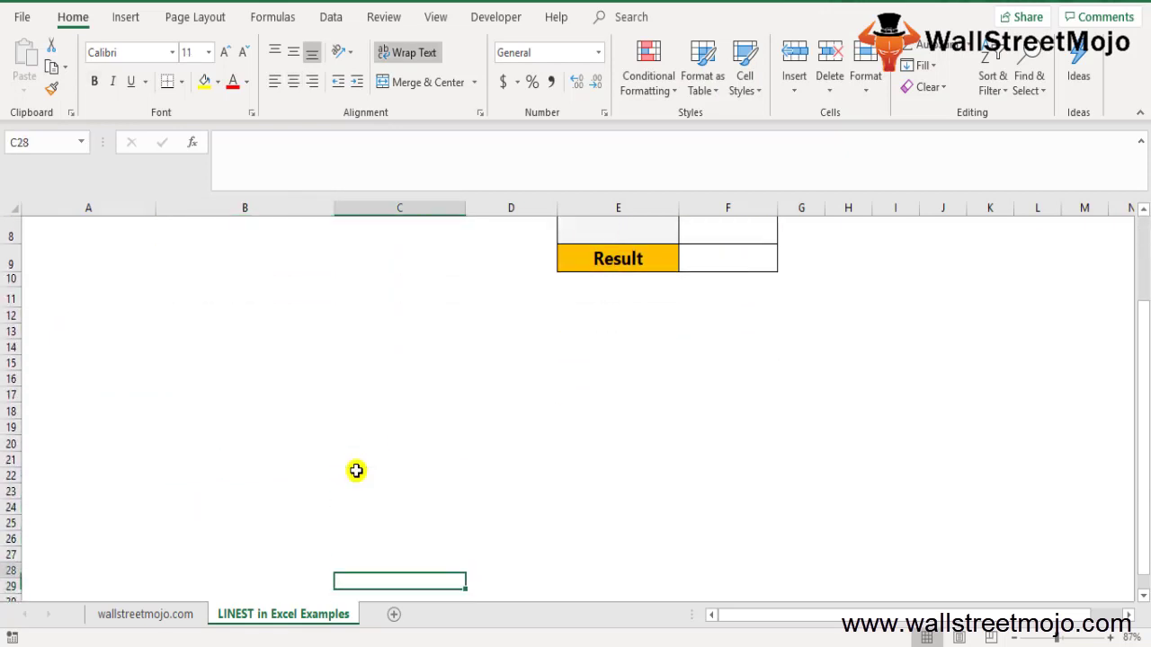
key(Left)
key(Up)
key(Up)
key(Up)
key(Up)
key(Up)
key(Up)
key(Up)
key(Up)
key(Up)
key(Up)
key(Up)
key(Left)
key(Right)
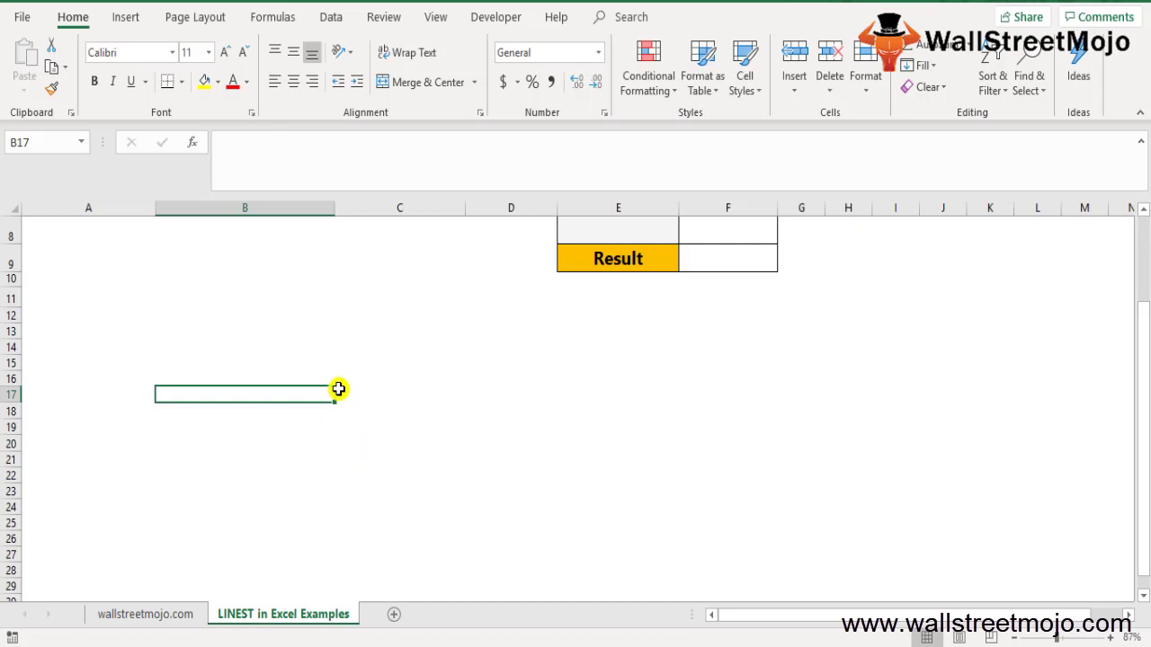
text(Std)
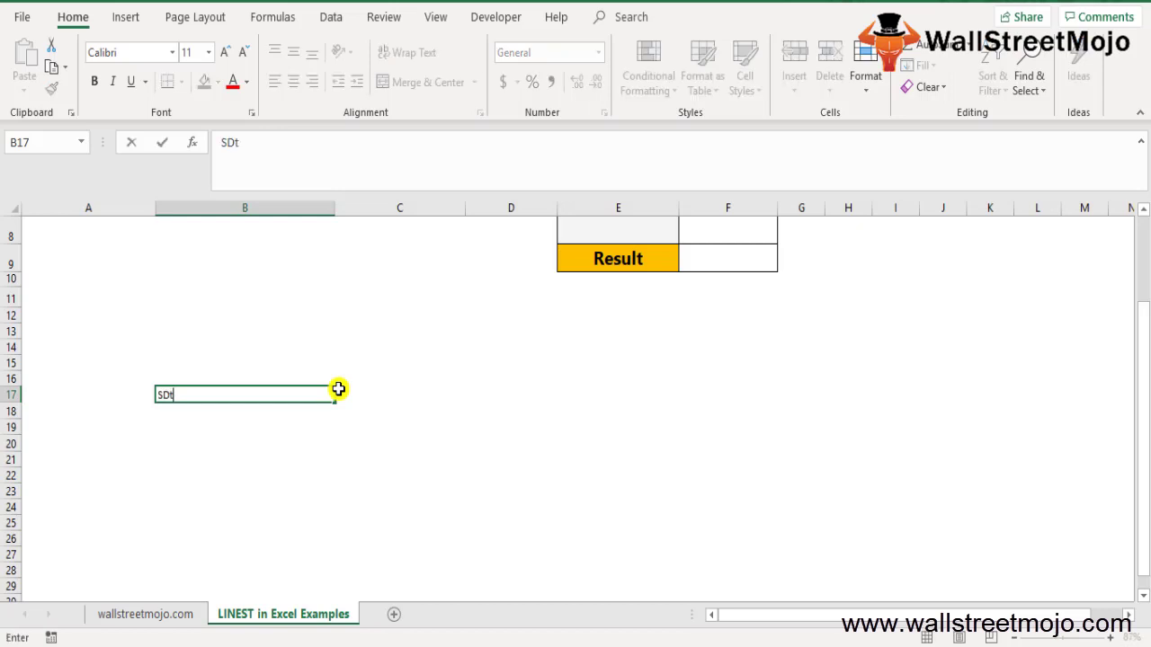
key(BackSpace)
text(atistical for )
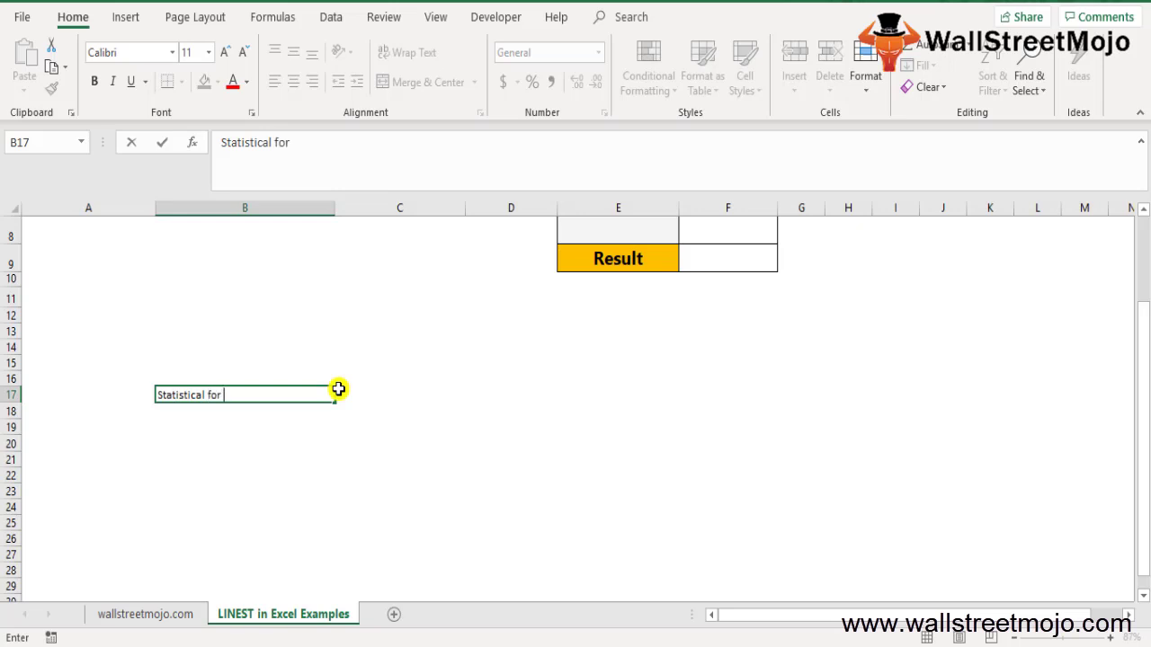
text(a line.)
key(Return)
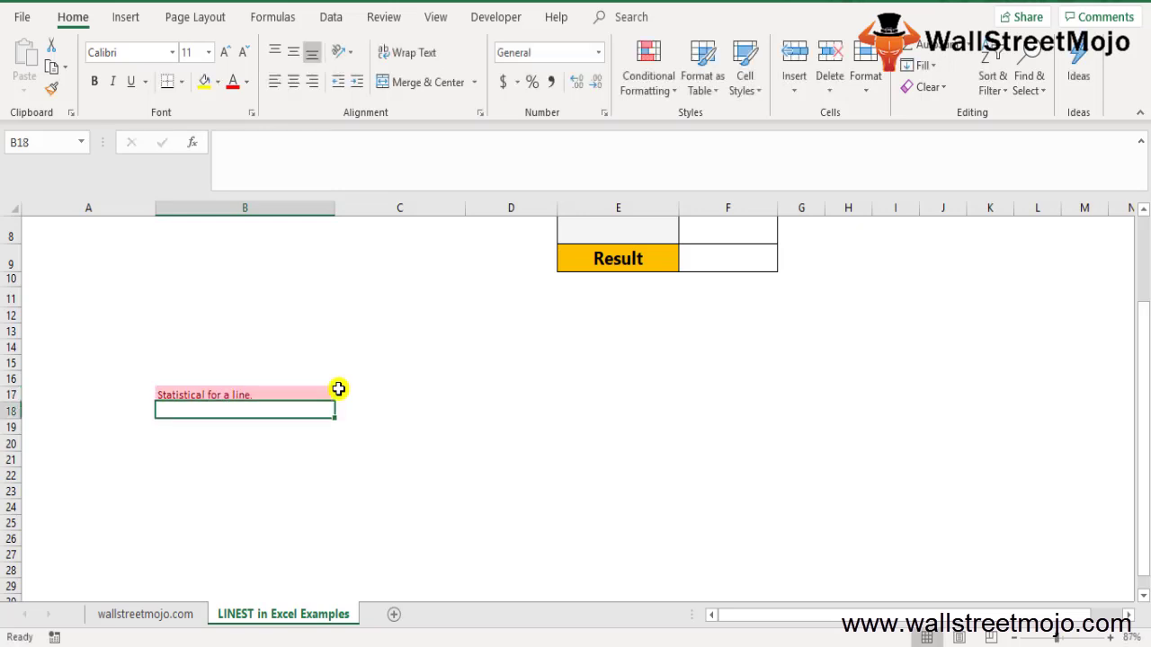
Enter the note "least square method" in cell B18
text(le)
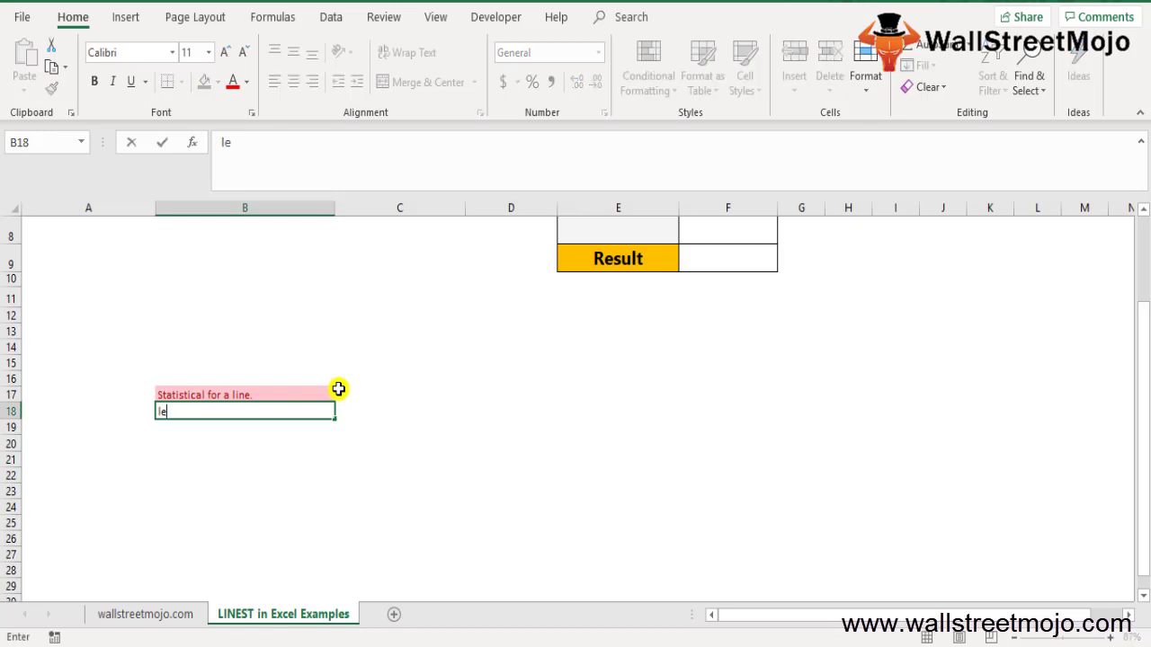
text(ast square method)
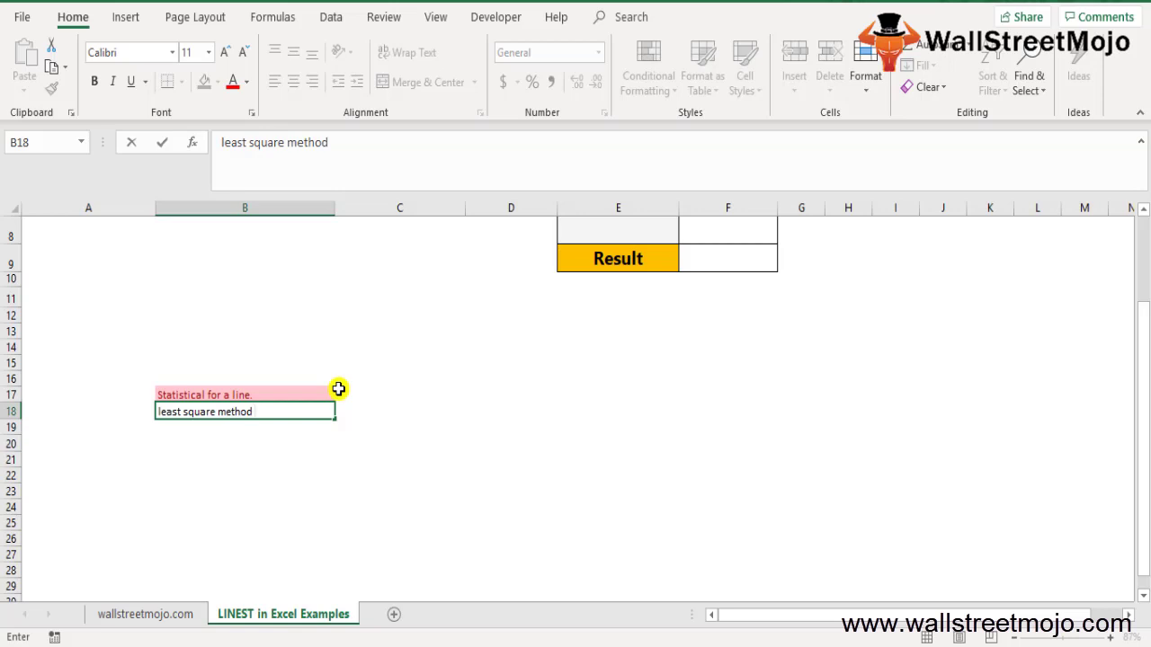
key(Return)
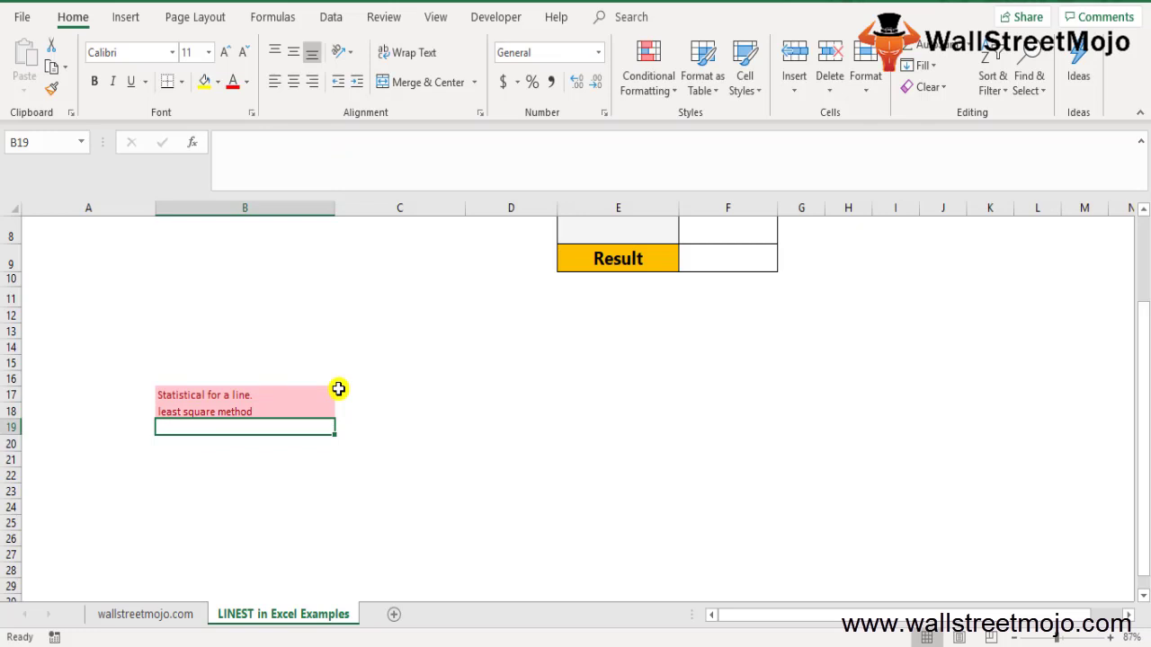
key(Return)
text(=lin)
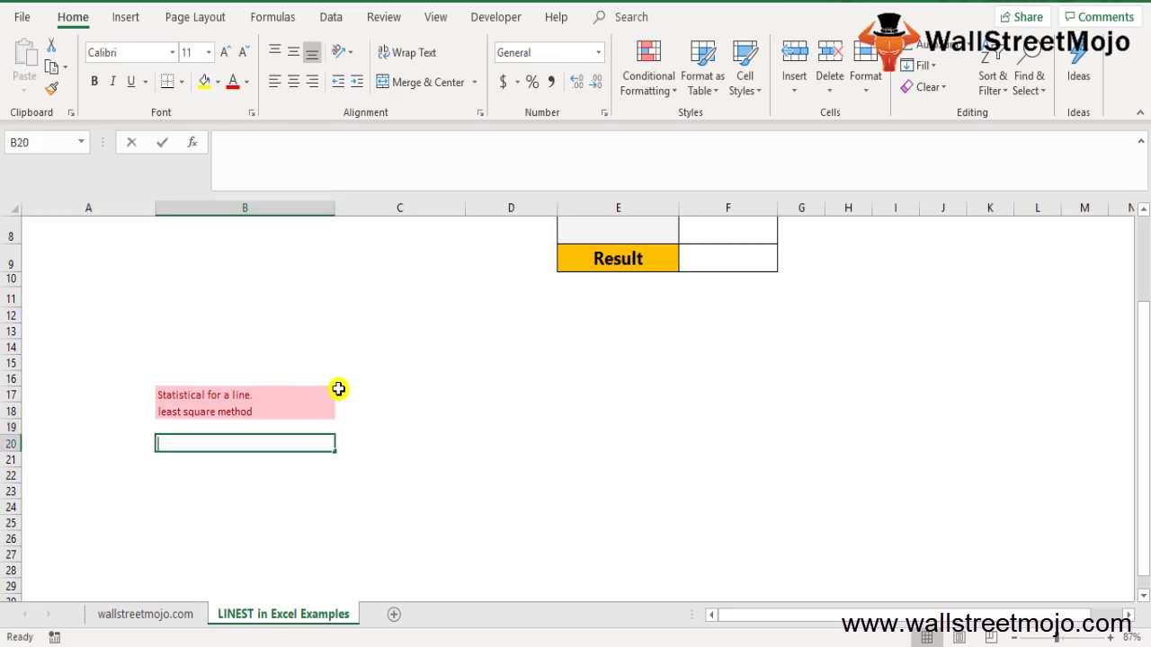
text(e)
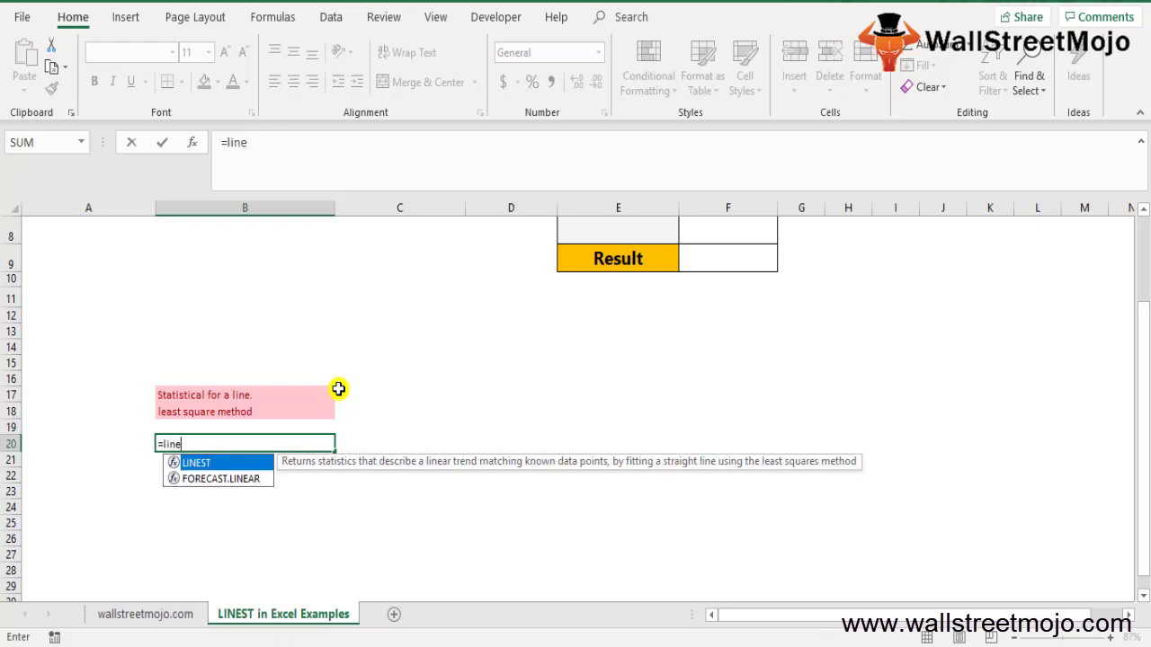
key(Tab)
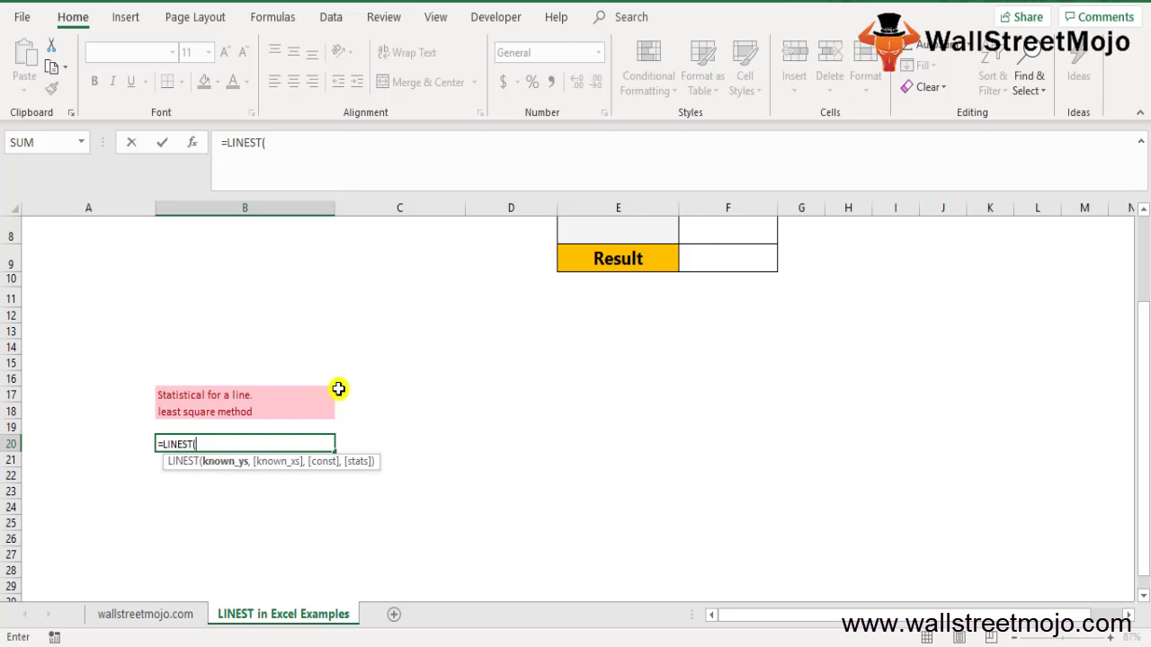
key(Escape)
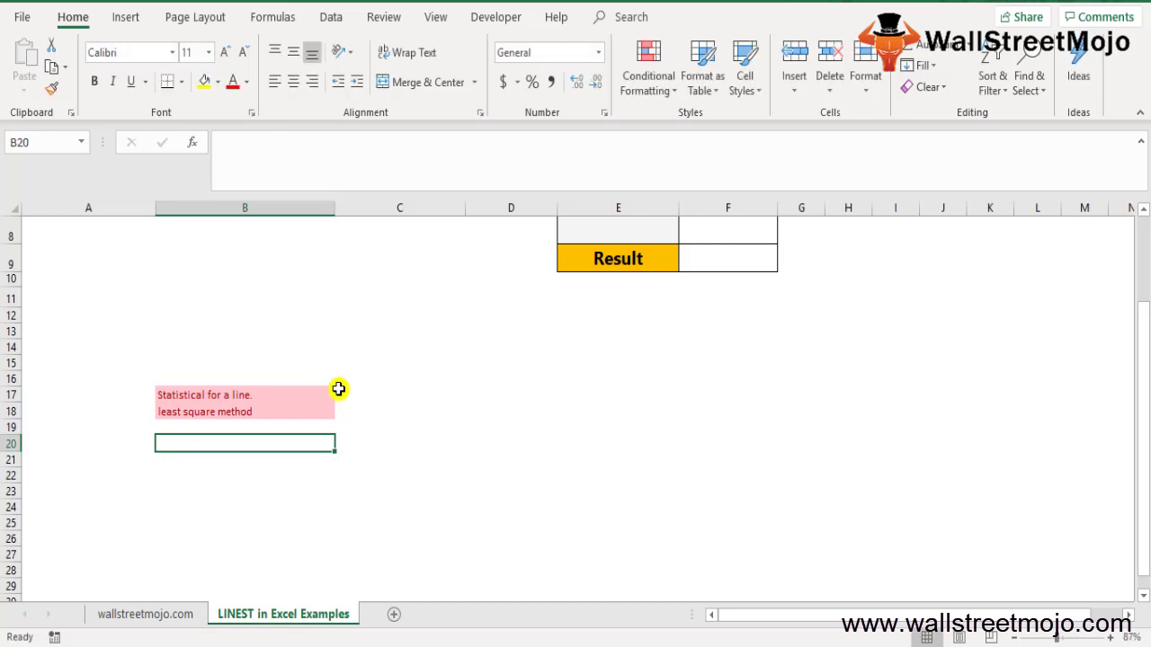
Enter the line equation "Y=mx+b" as text in cell B21
key(Down)
text(U=)
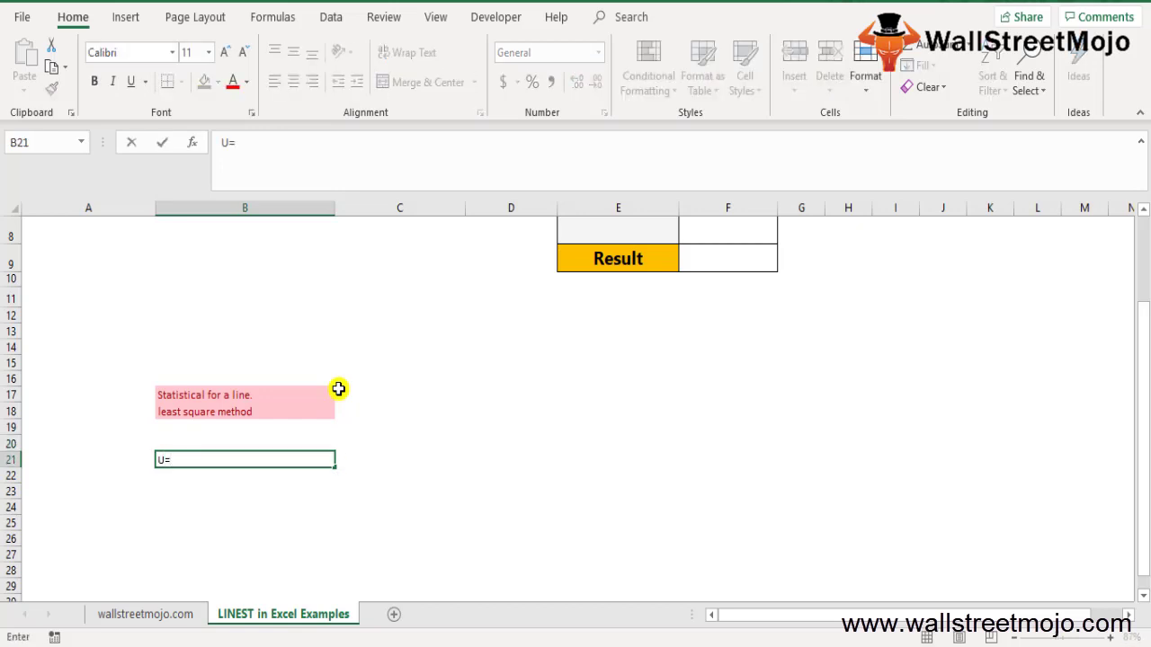
key(BackSpace)
key(BackSpace)
text(Y=mx+b)
key(Return)
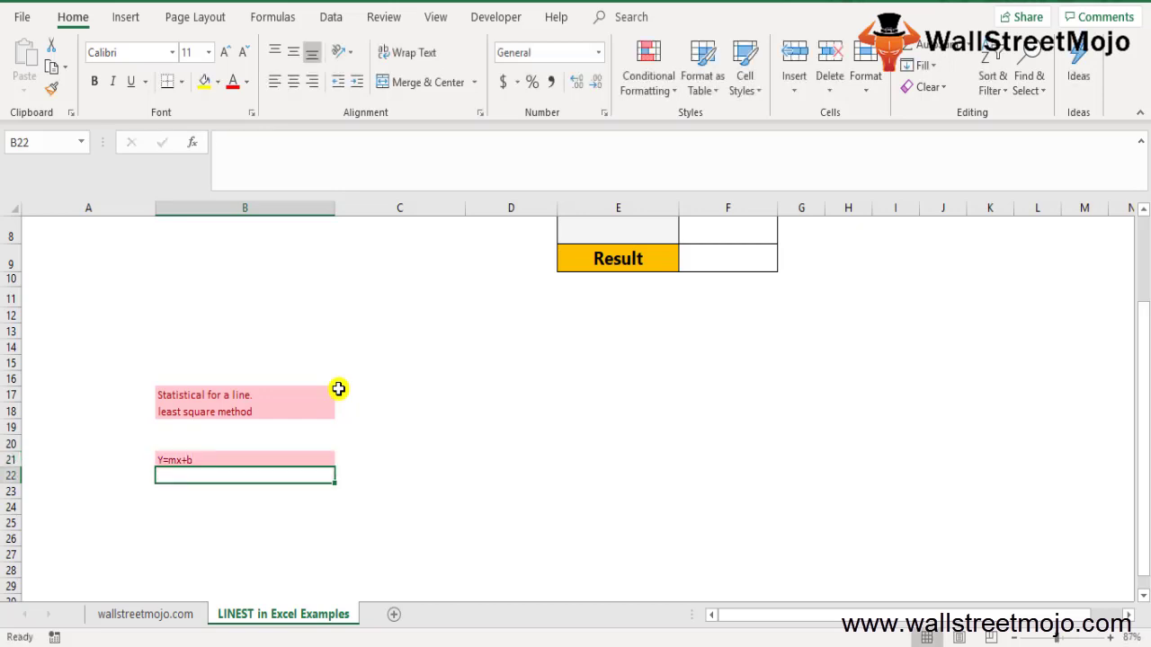
Enter the multi-term equation "Y=m1*1+m2*2+m3*3" as text in cell B22
key(ctrl+apostrophe)
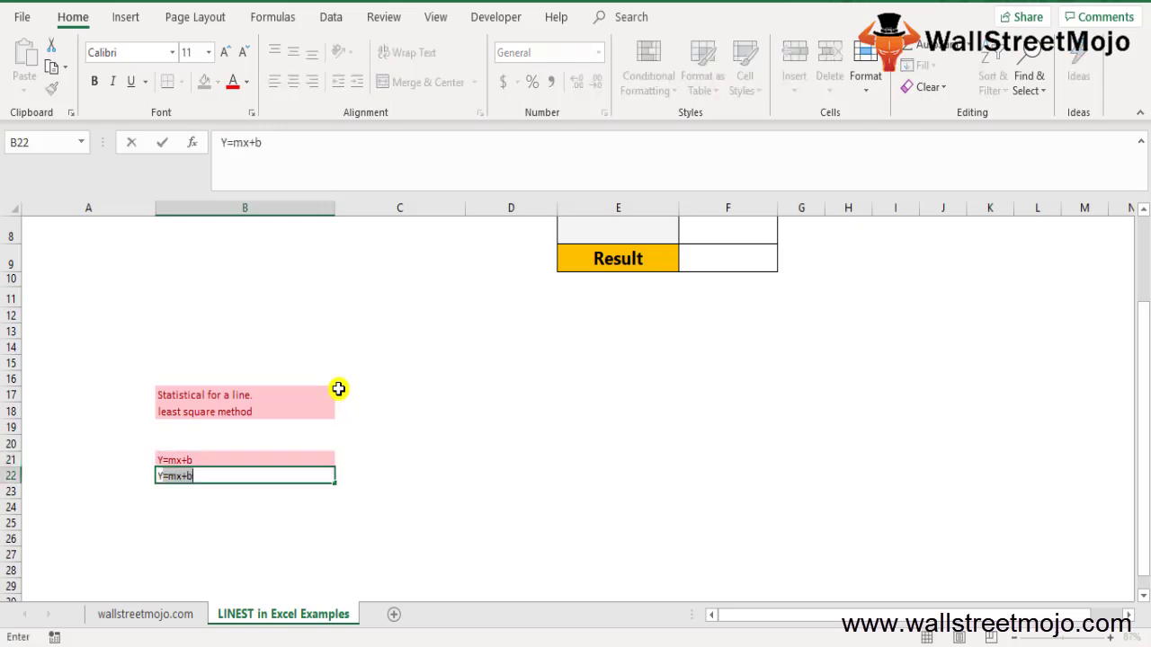
key(shift+Right)
key(shift+Right)
text(1*1)
key(Return)
key(Up)
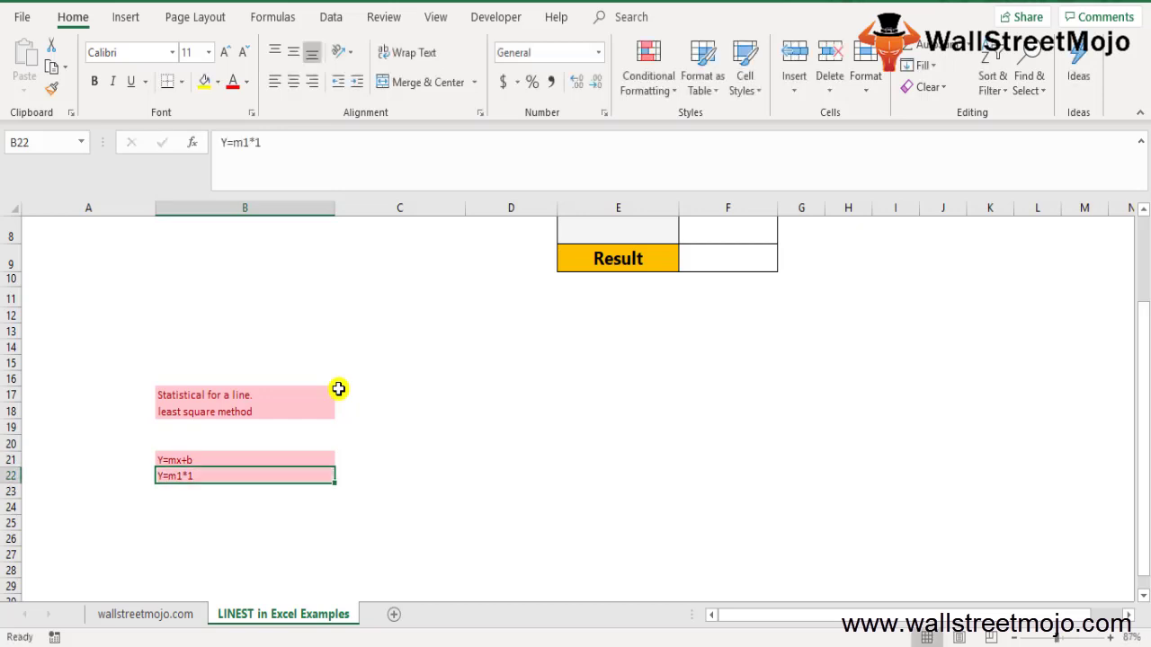
key(F2)
text(+)
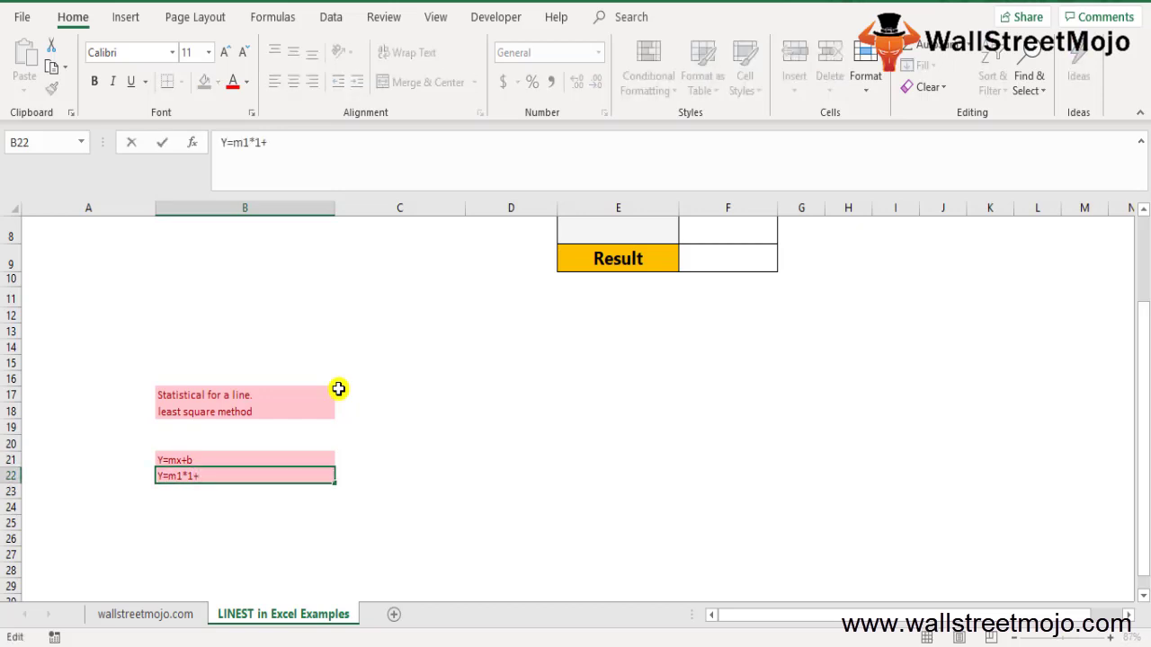
text(m2*2+m3*3)
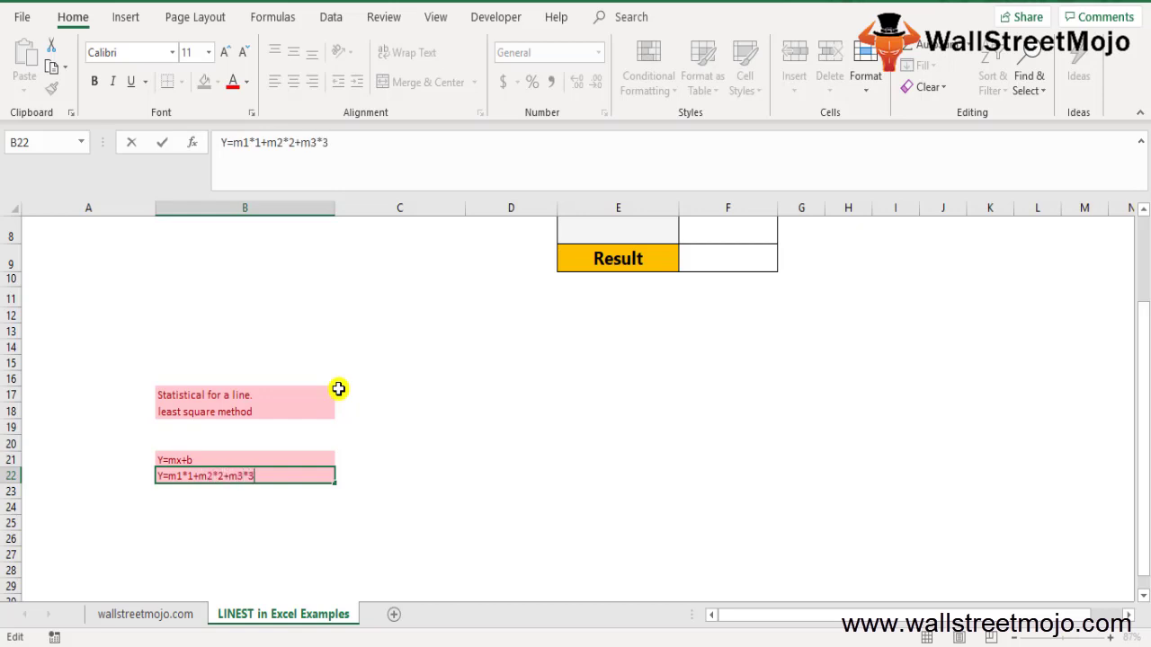
key(Return)
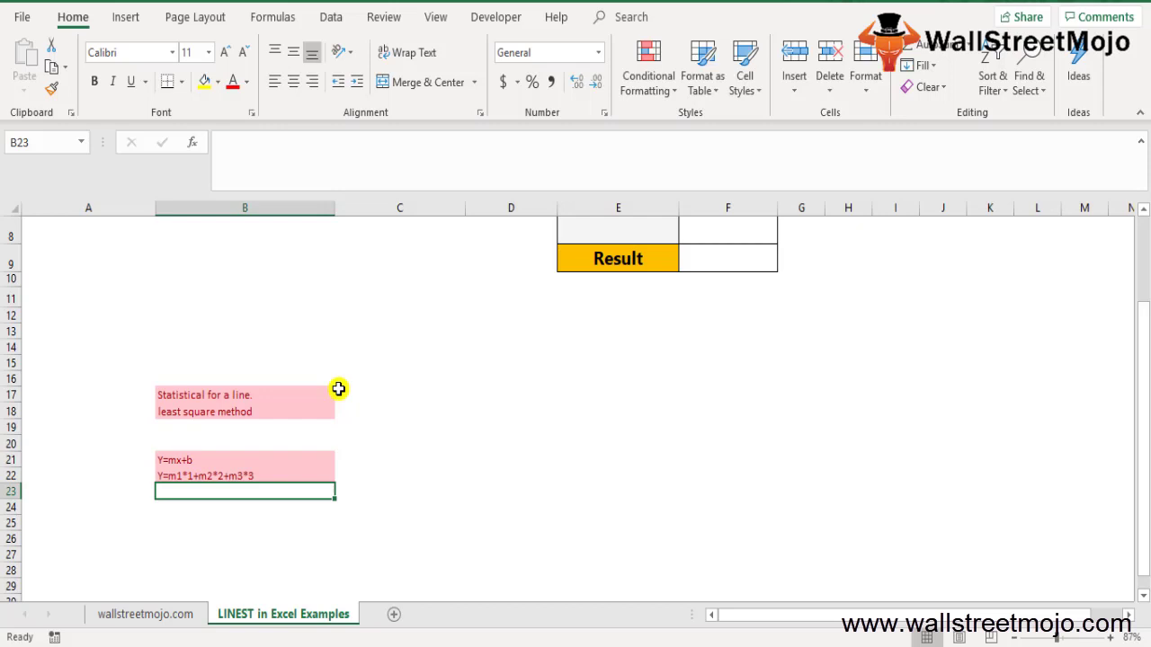
Repeat the line equation "Y=mx+b" as text in cell B23, below the multi-term equation
key(Up)
key(Up)
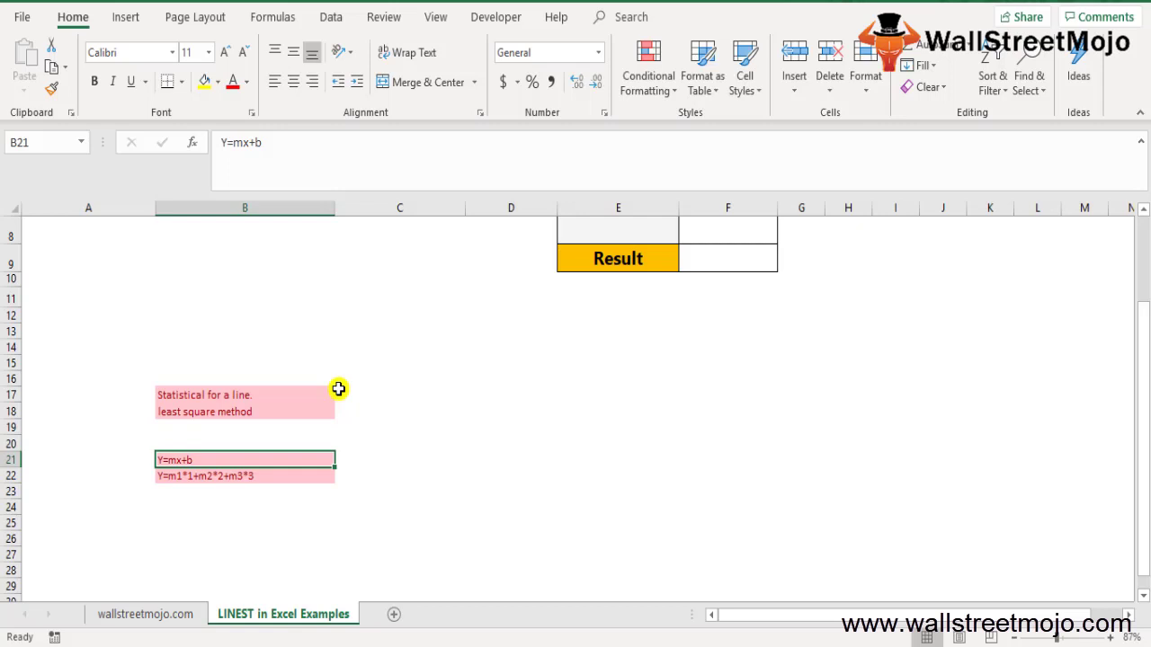
key(Down)
key(Down)
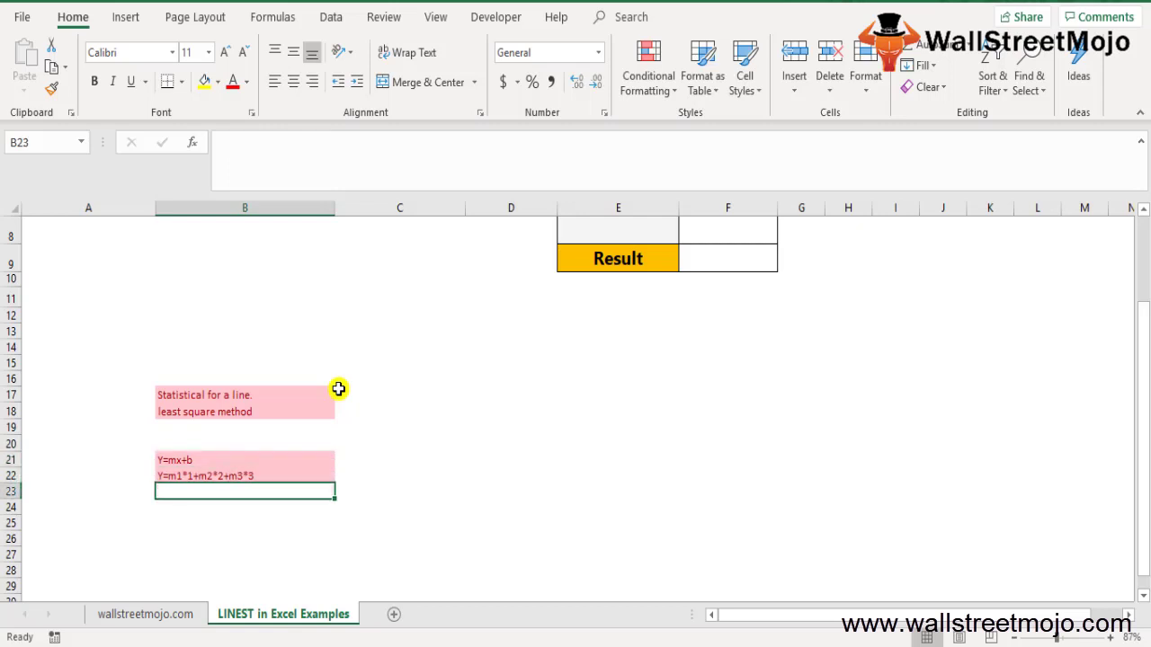
text(Y=)
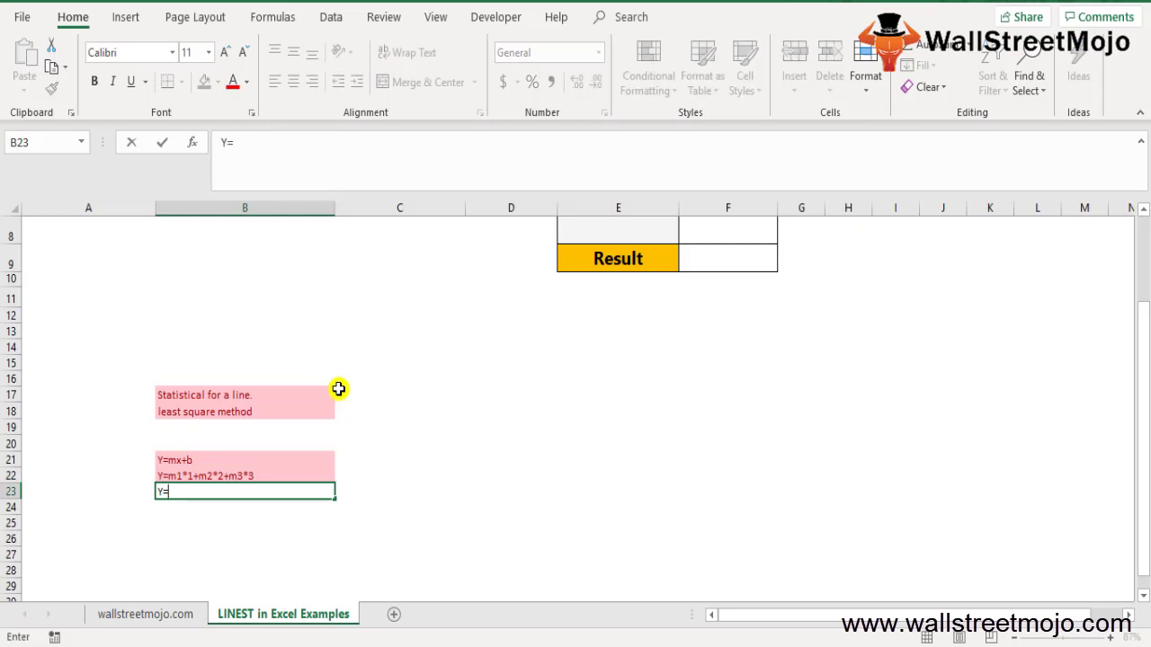
text(mx+b)
key(Return)
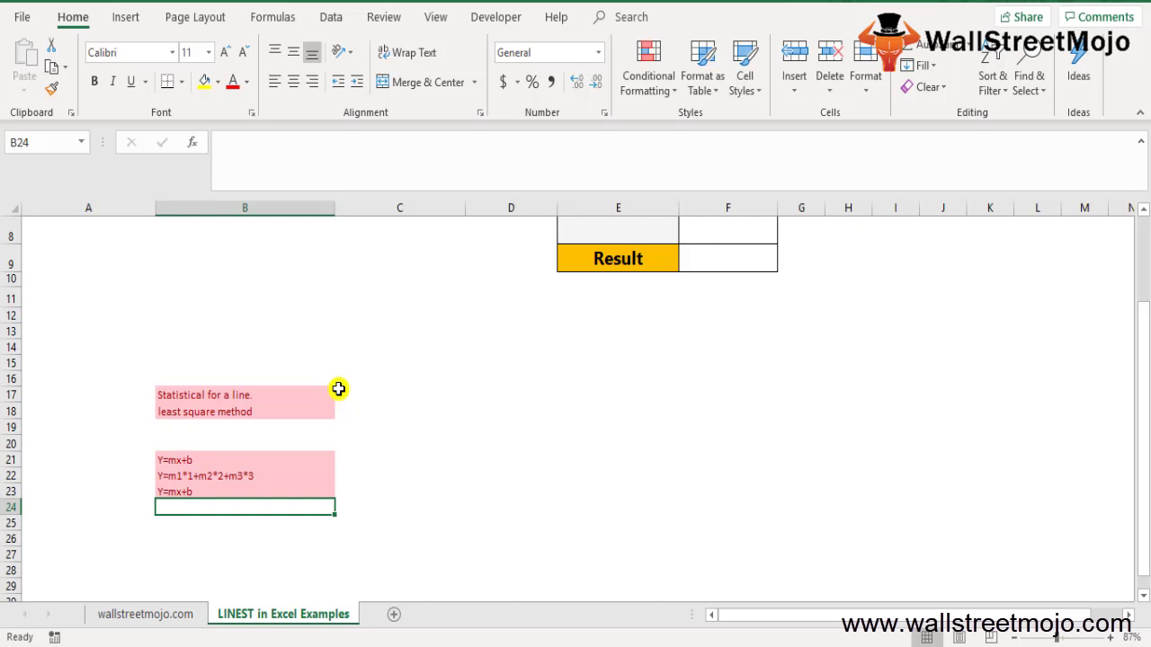
Enter the label "Known x's" in cell B25 and the equation text "Y= mx+b" in cell B26
key(Down)
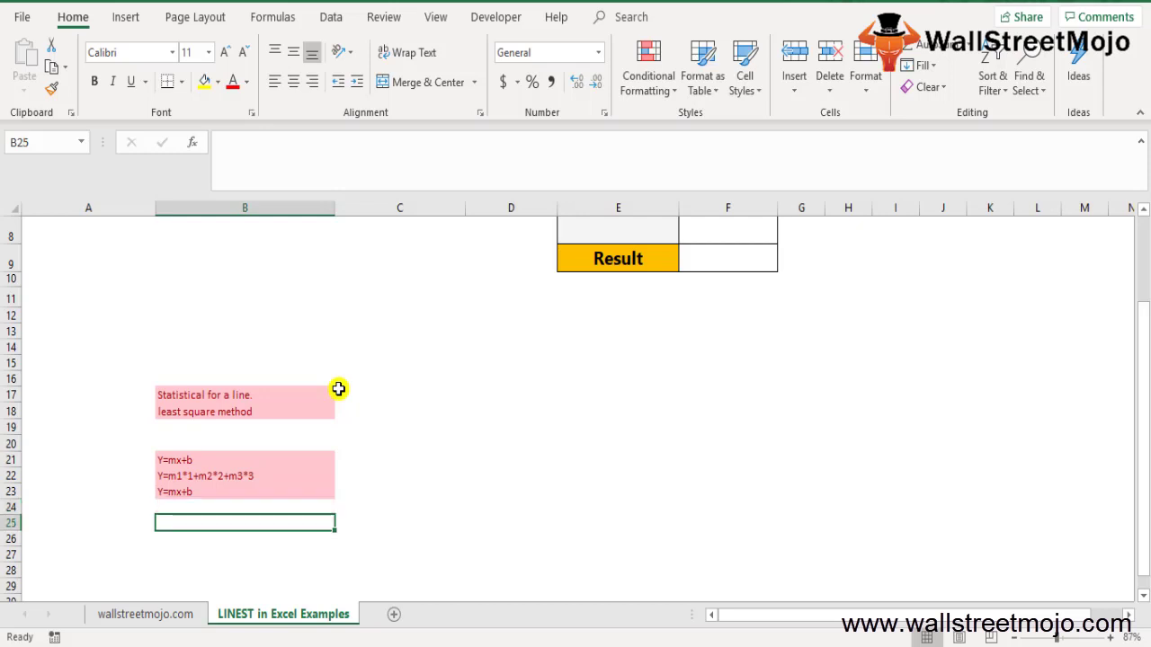
text(Known )
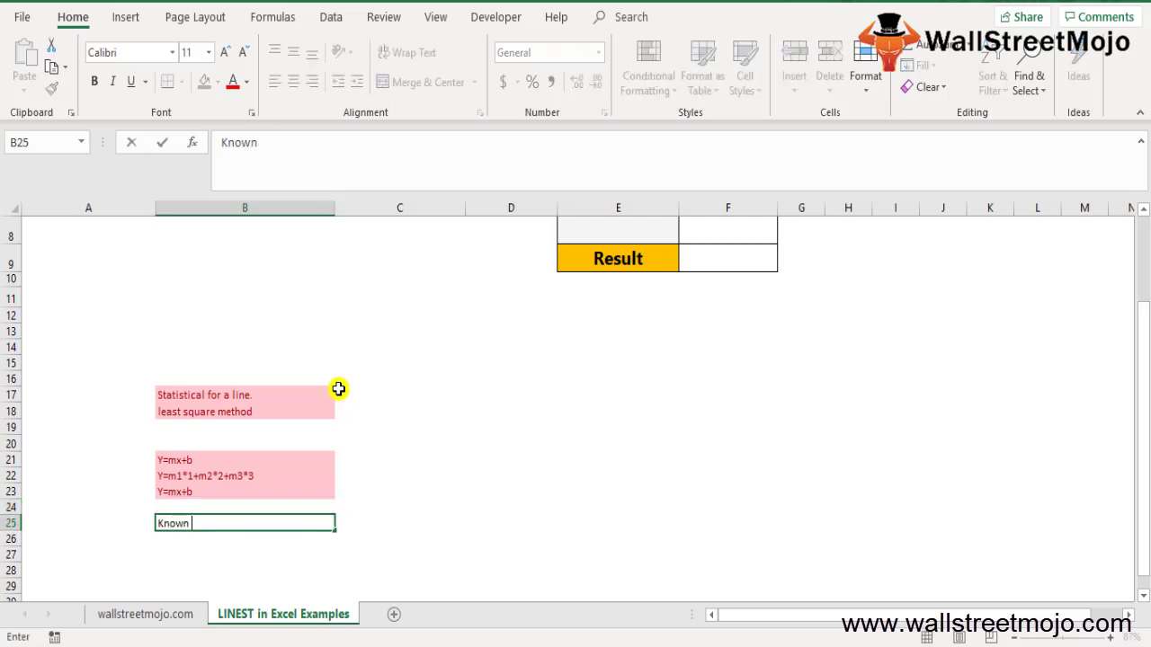
text(x's)
key(Return)
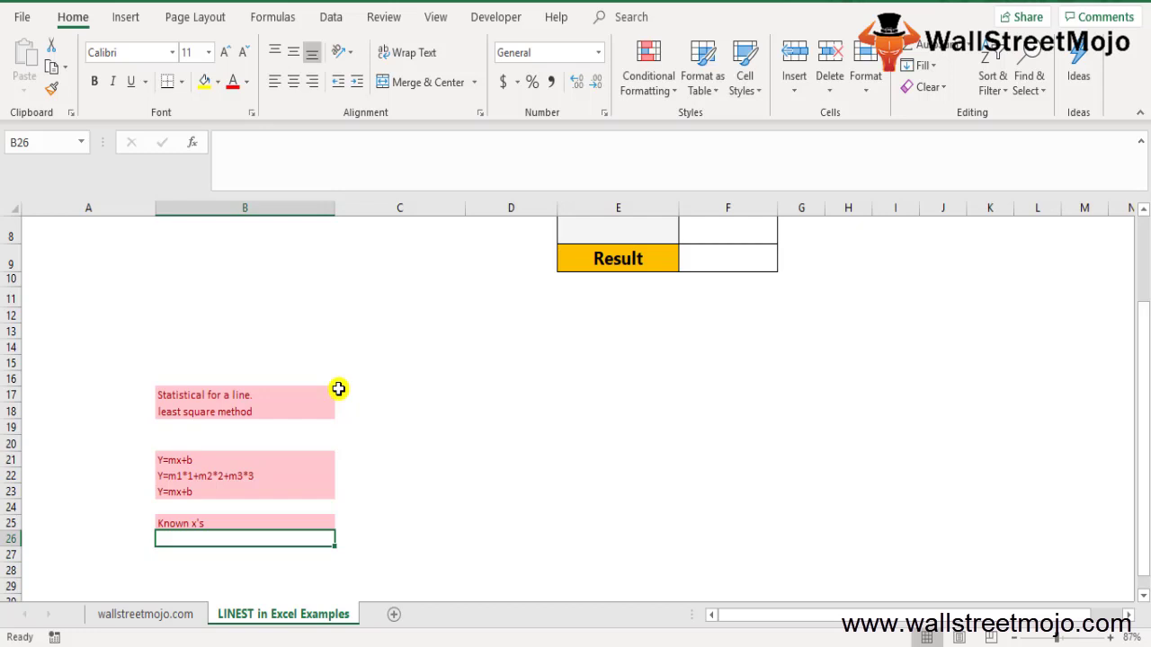
text(Y=)
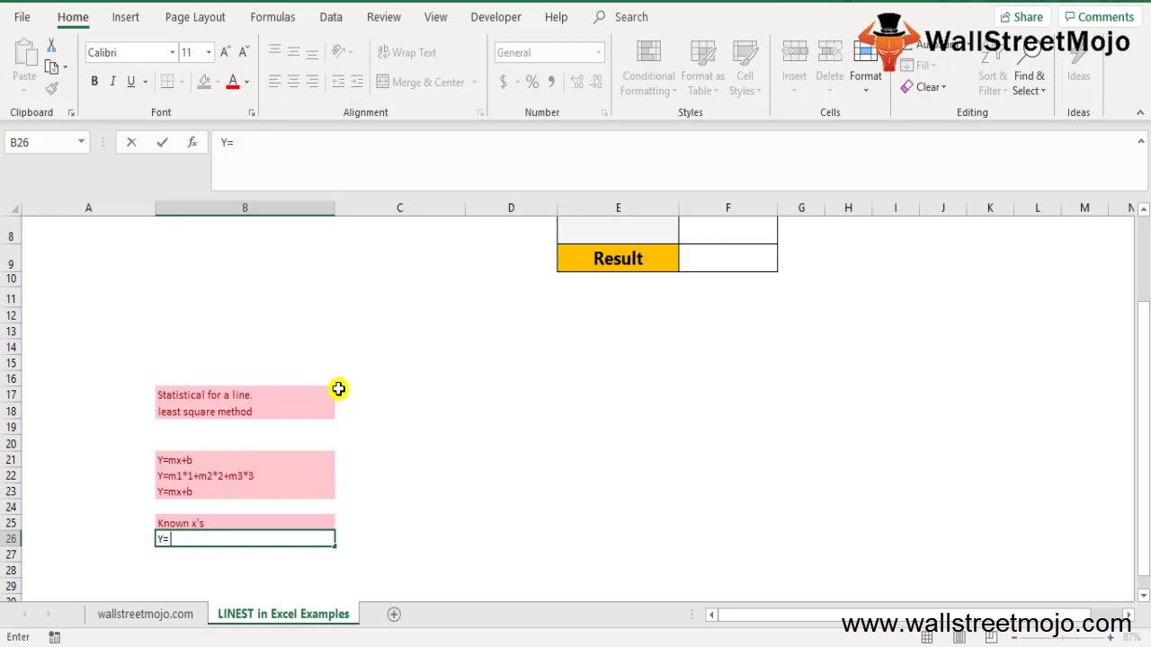
text( mx+b)
key(Return)
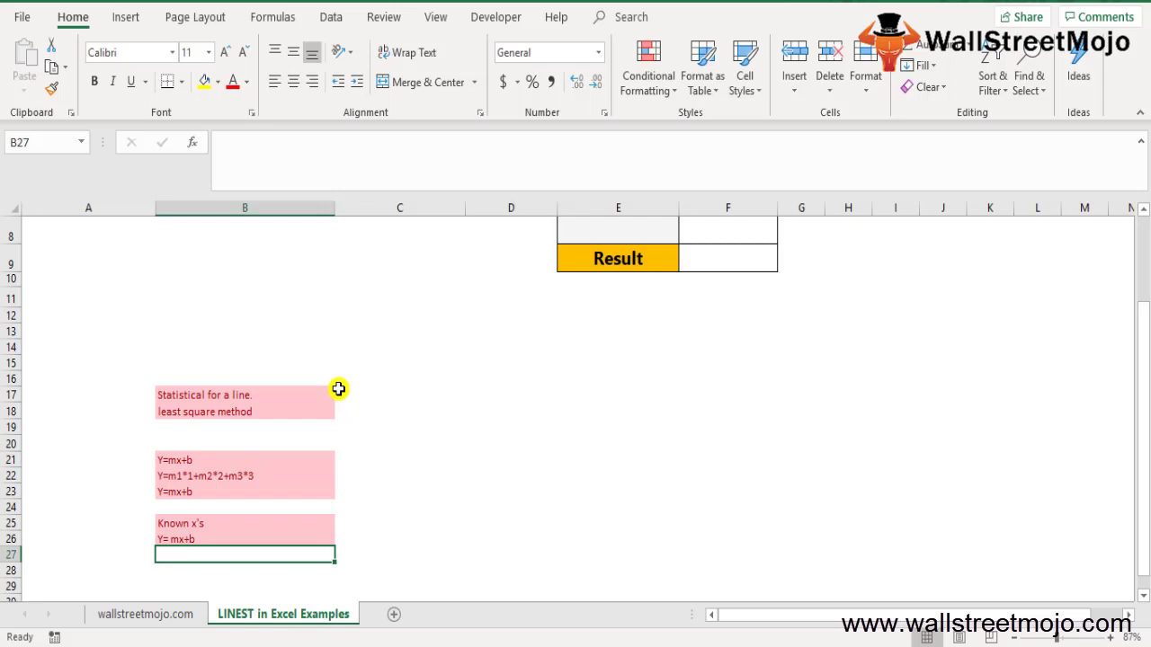
Enter "y's" in cell B27 and the note "One row or width of one colum" in cell B28
text(y's)
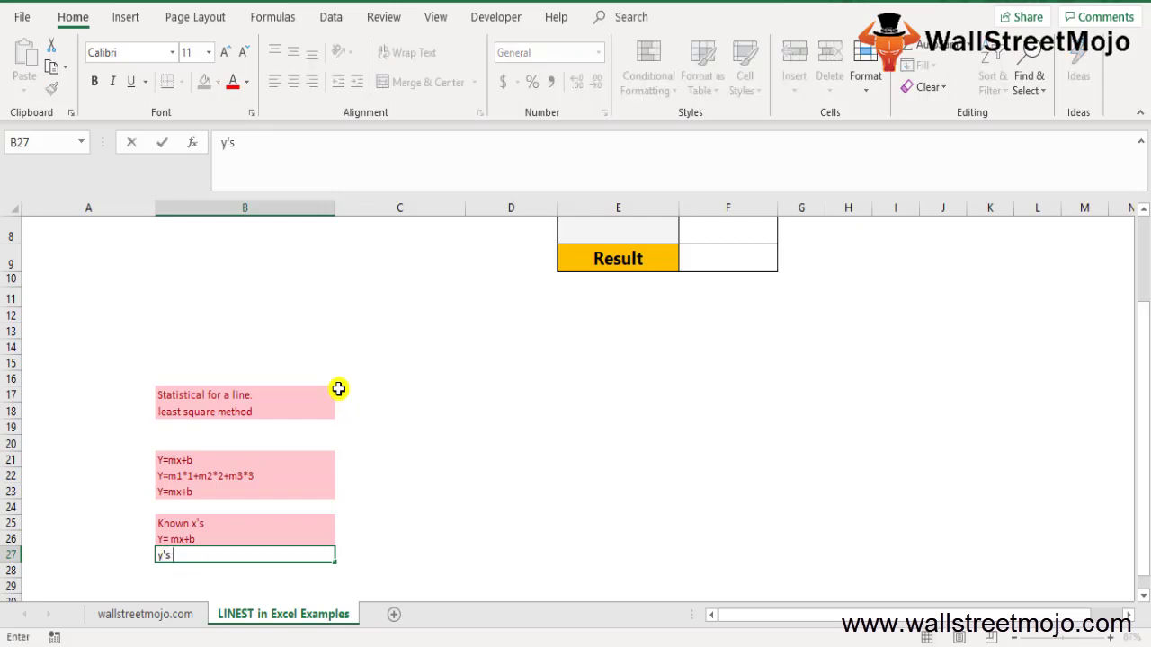
key(Return)
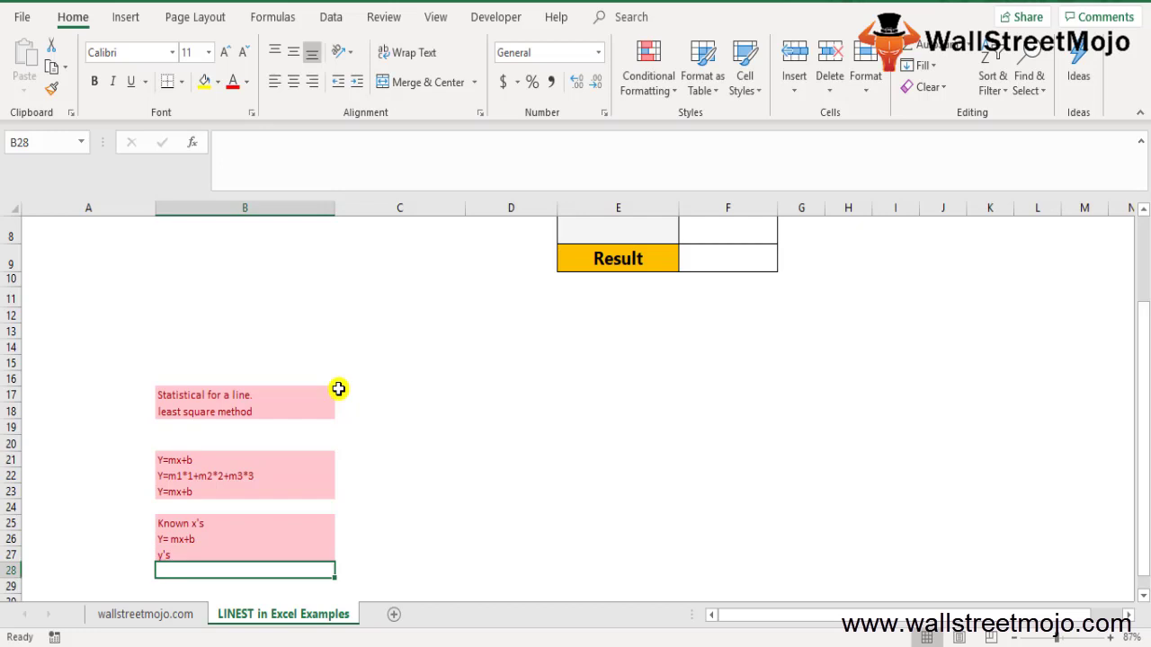
text(One row)
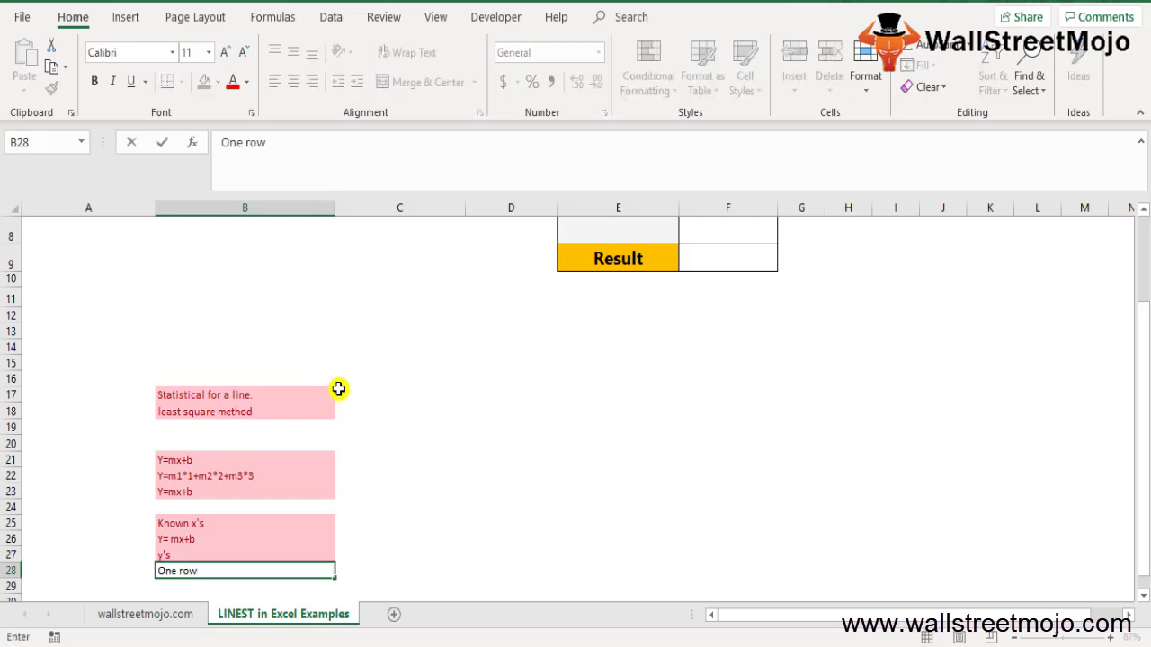
text( or width of )
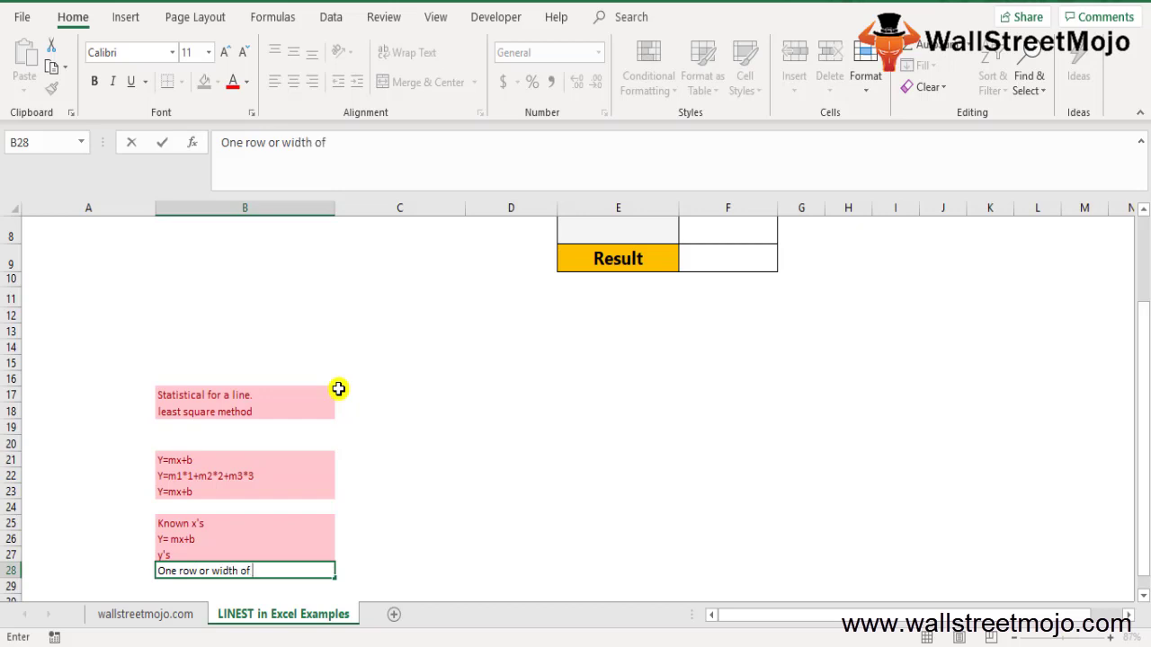
text(one colum)
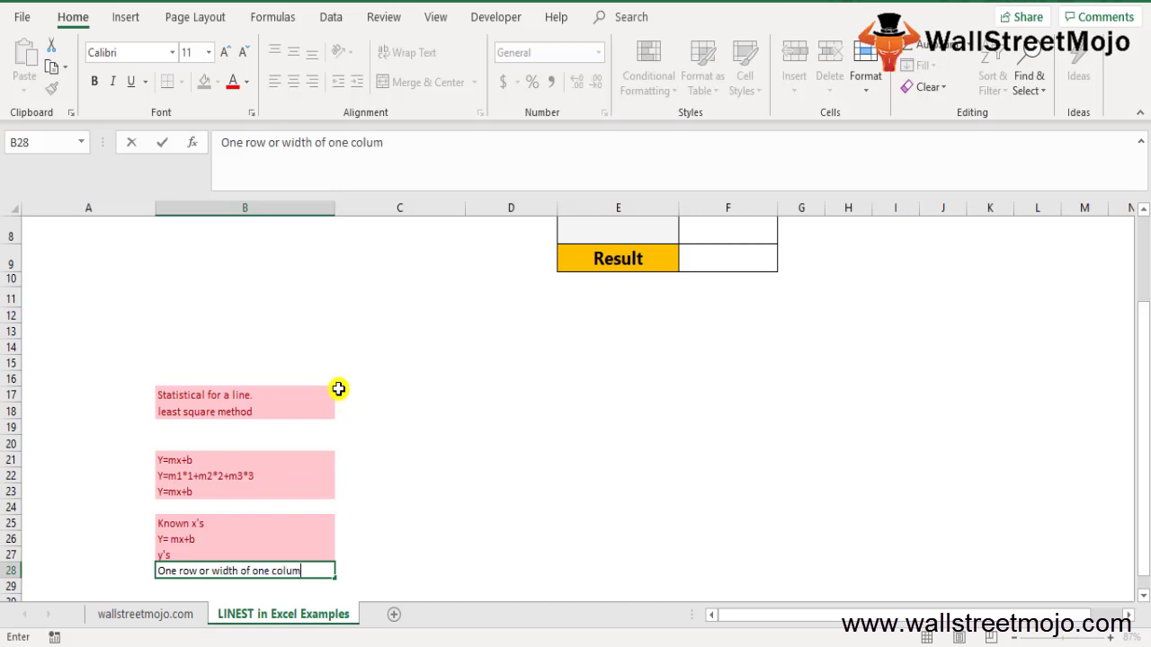
key(Return)
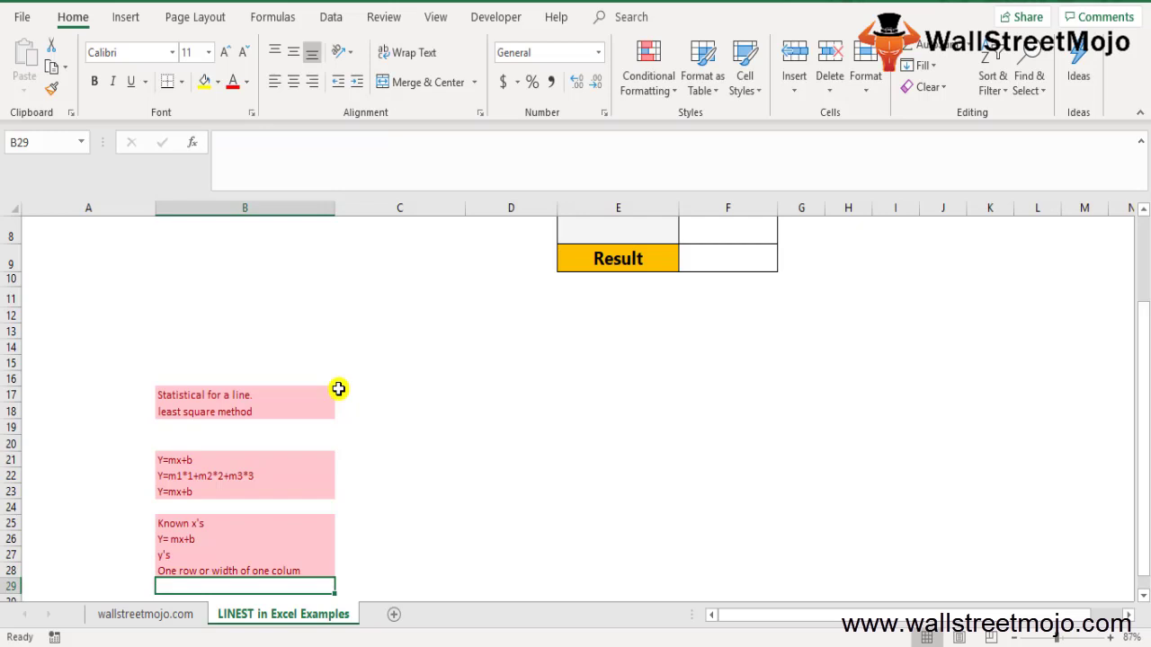
Enter the label "Const" in cell B31, below the known x's and y's notes
scroll(338, 389, down, 1)
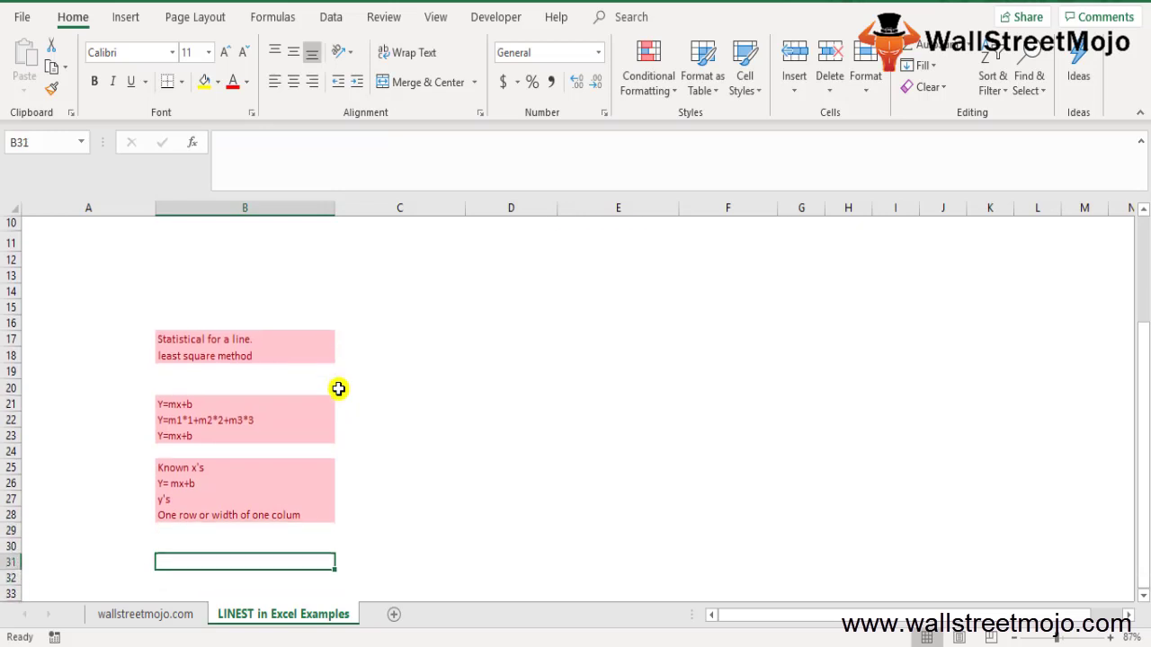
text(Const)
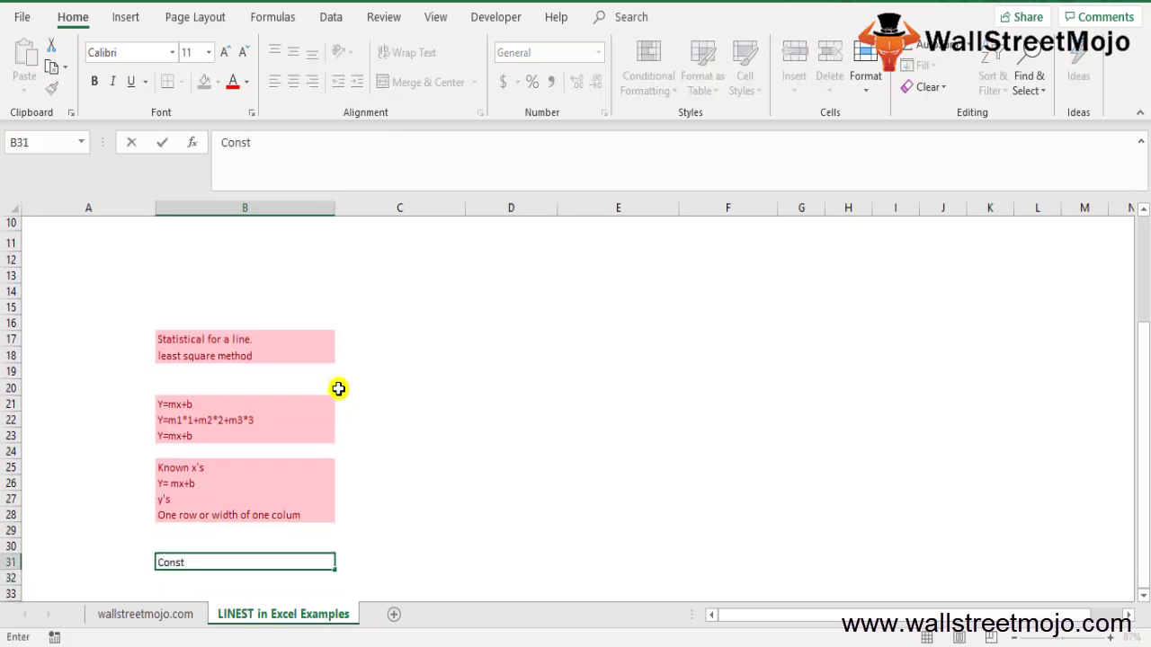
key(ctrl+Return)
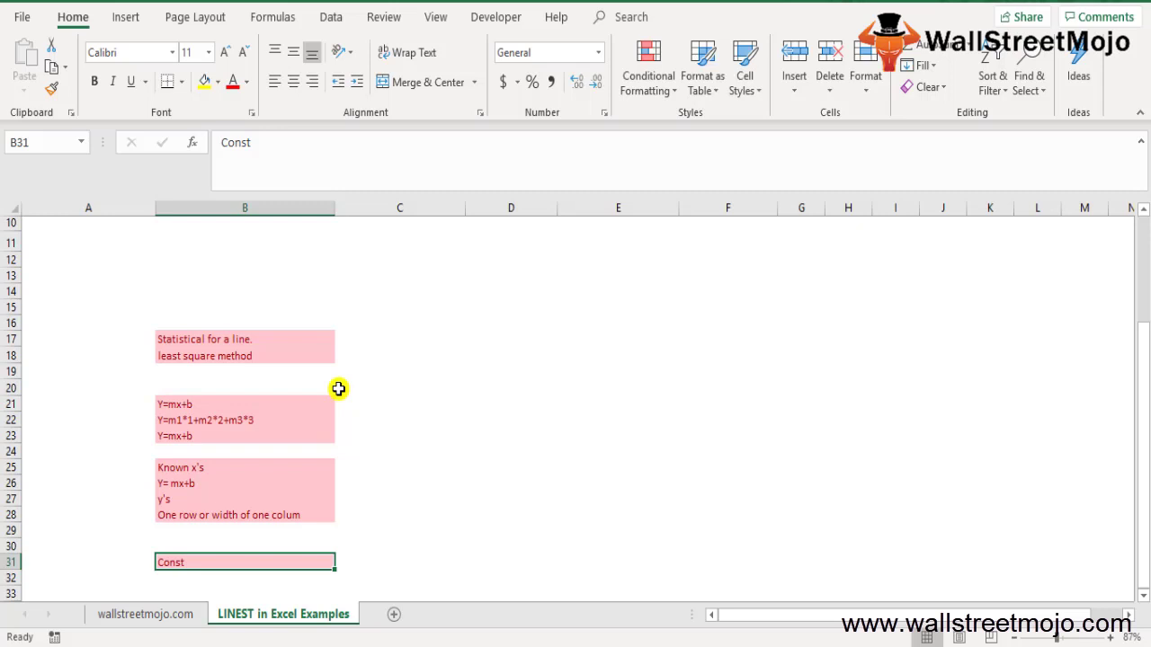
key(Right)
key(Left)
key(Down)
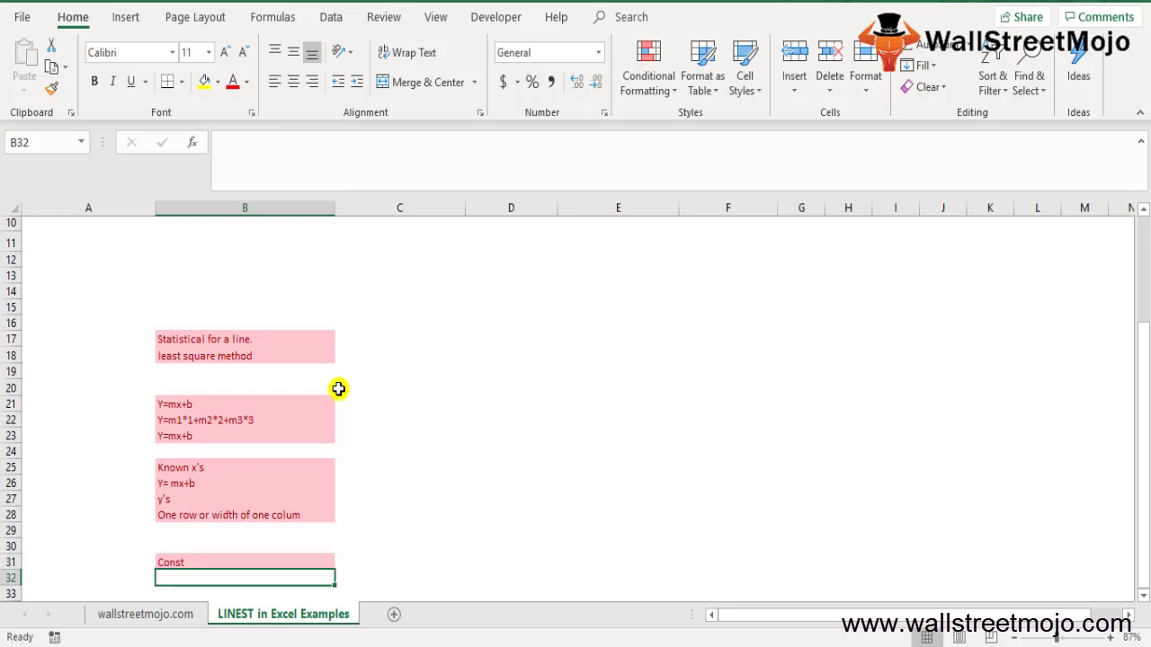
Enter the text "Truee" in cell B32, directly under the Const label
text(tur)
key(BackSpace)
key(BackSpace)
key(BackSpace)
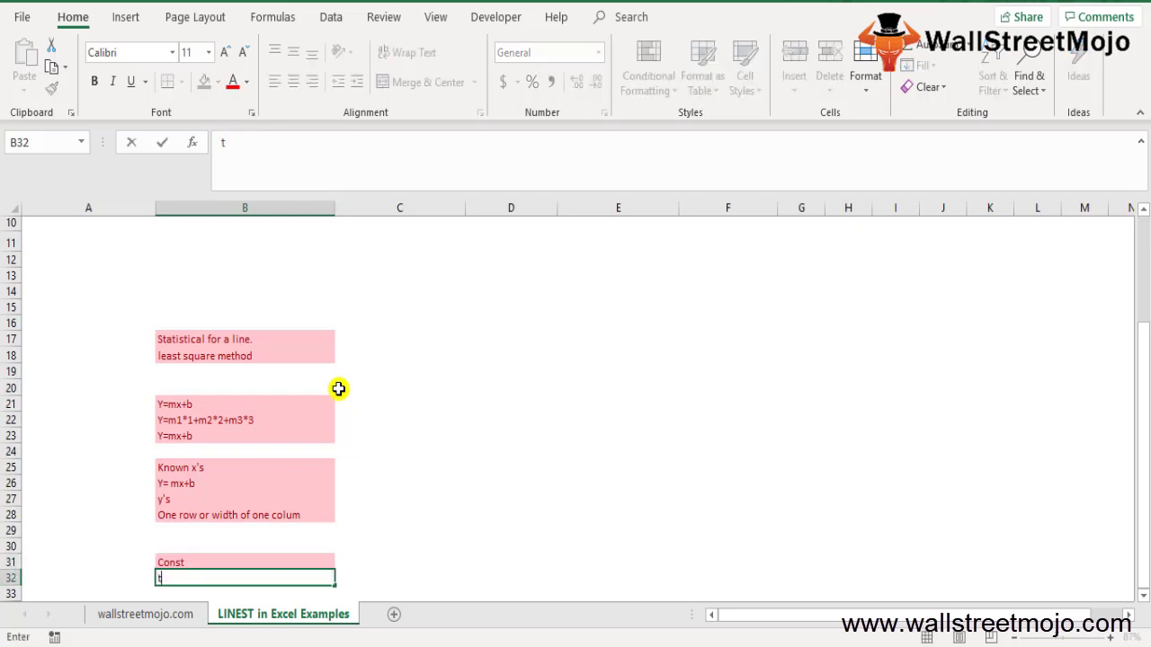
text(Truee)
key(ctrl+Return)
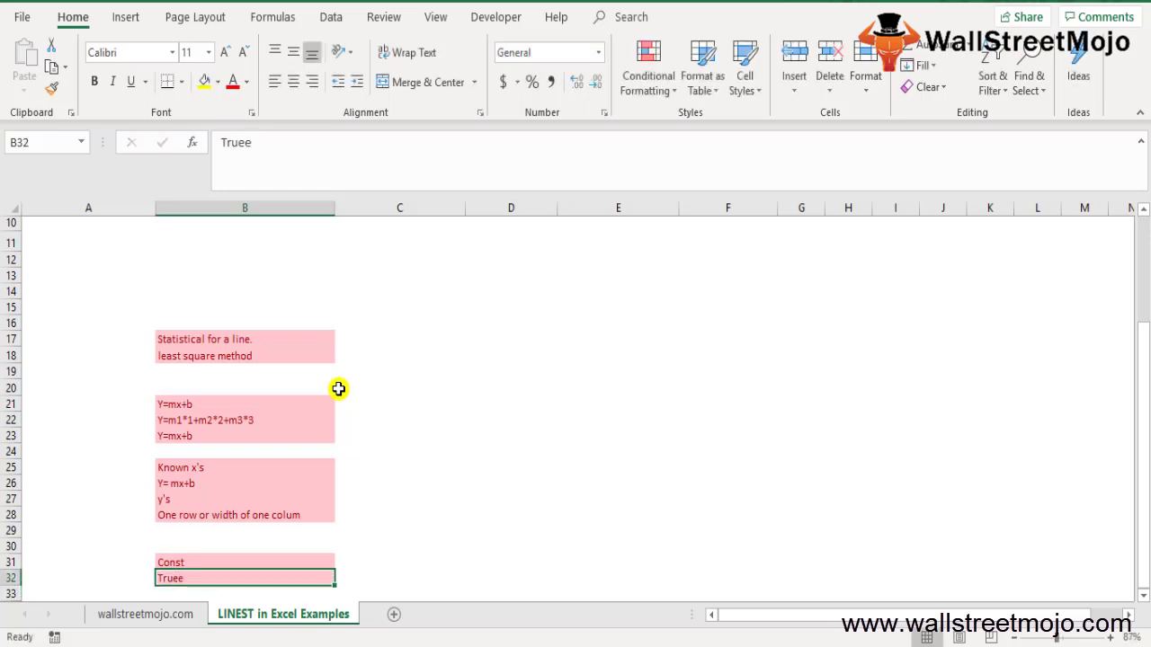
Enter the value FALSE in cell B33 and the number 0 beside it in cell C33
key(Down)
text(Df)
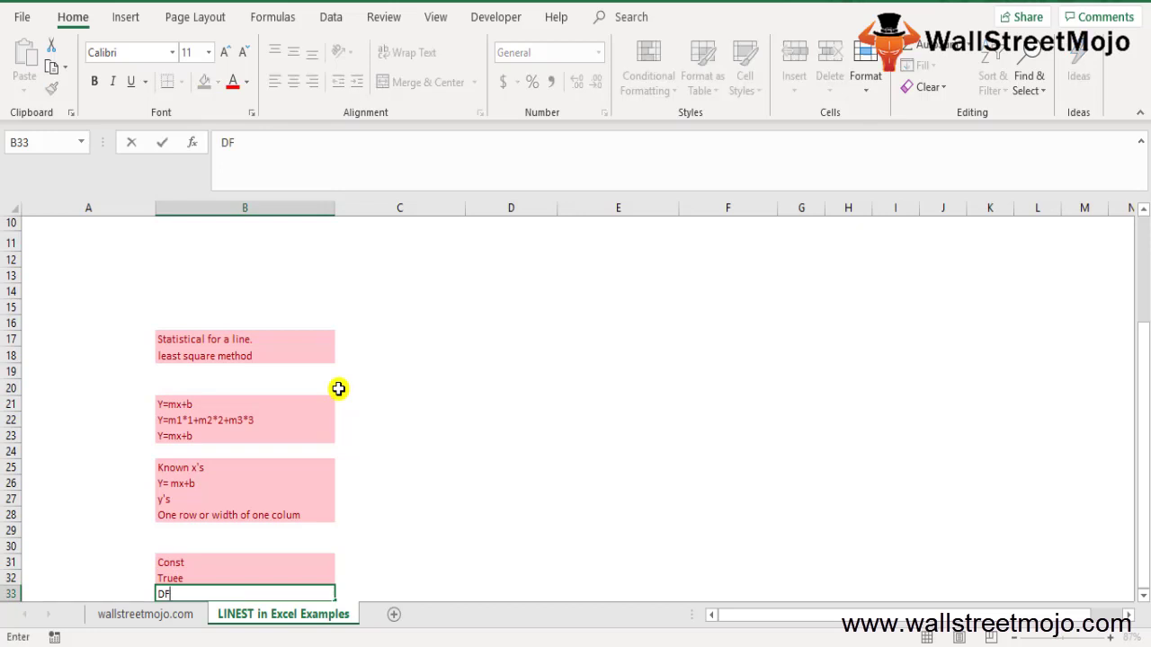
key(BackSpace)
key(BackSpace)
text(False)
key(ctrl+Return)
key(Right)
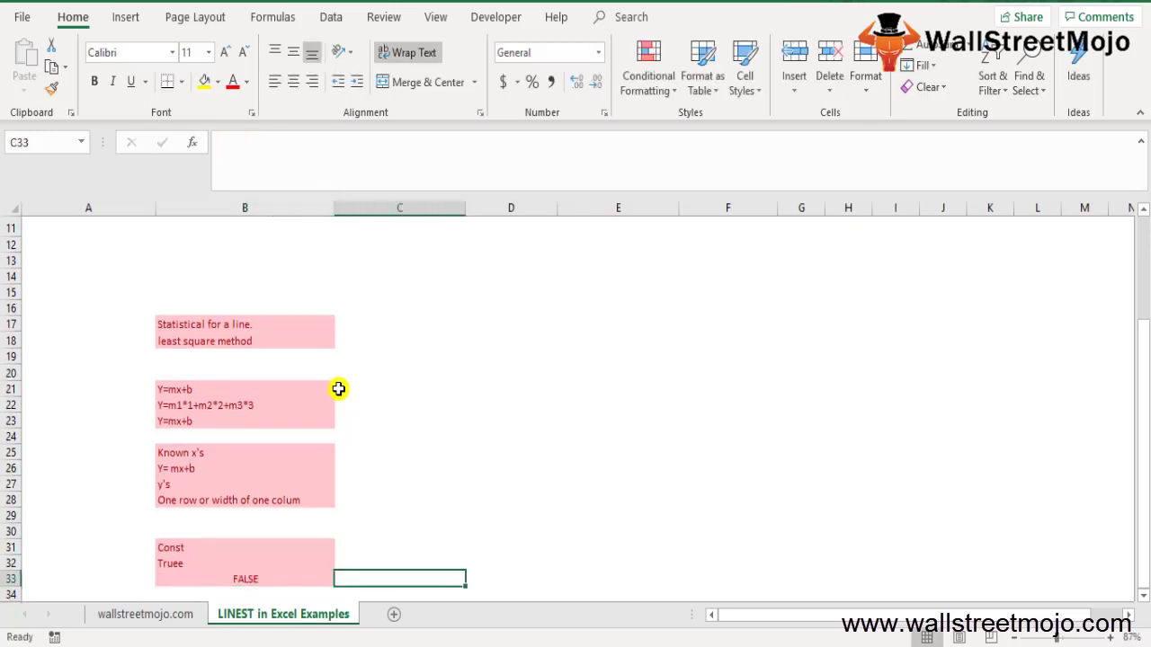
key(Down)
key(Left)
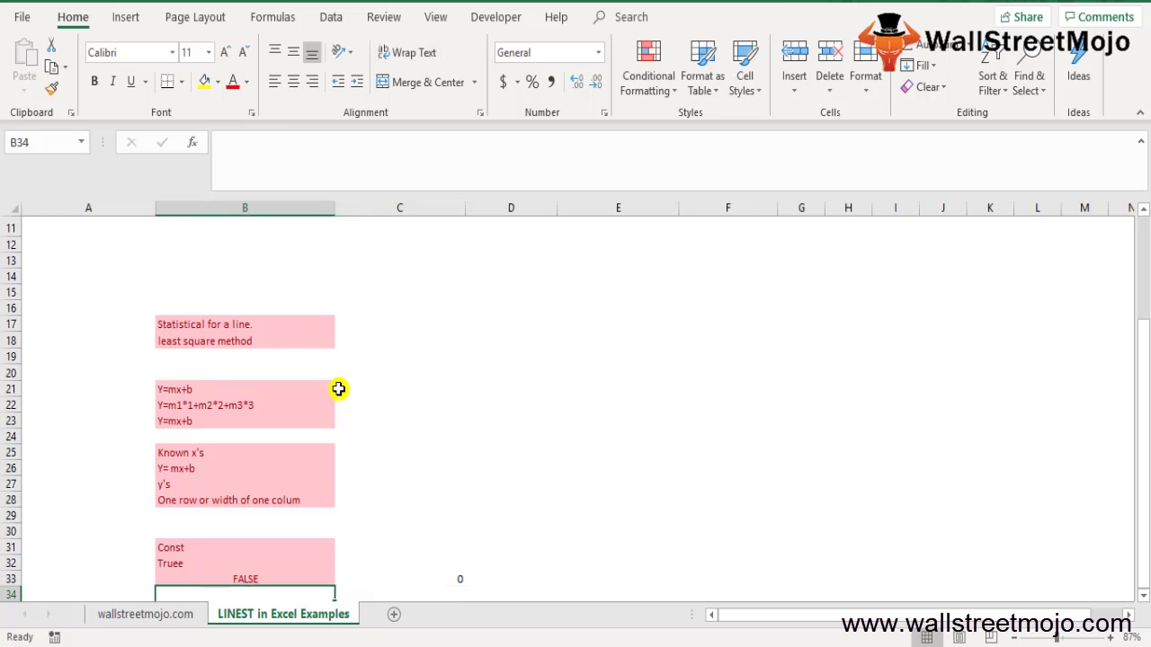
Enter the equation "Y=mx" as text in cell B34, below the FALSE value
text(Y)
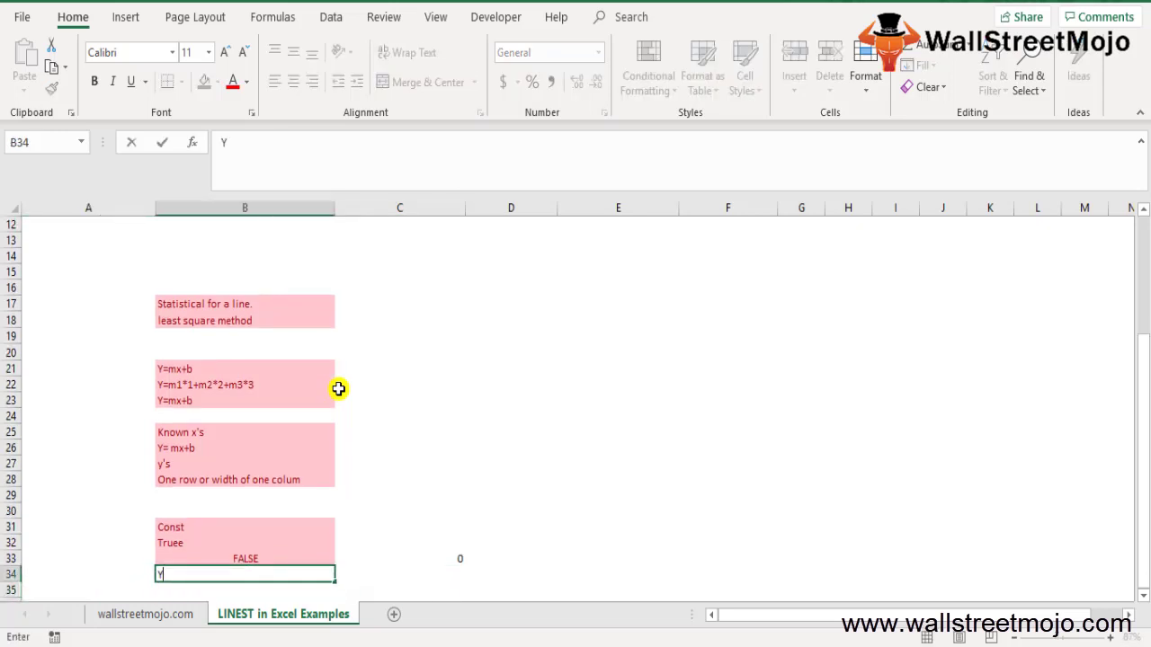
text(=mx)
key(Return)
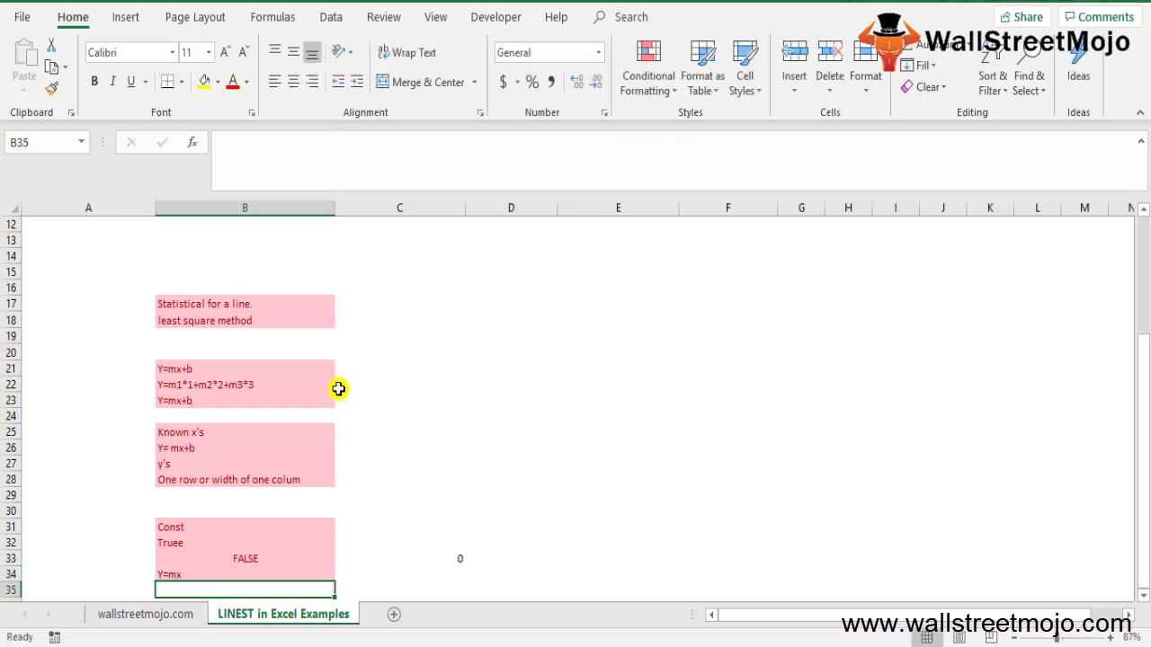
Enter the label "Stats" in cell B35 and the text "True/False" in cell B36
text(SDta)
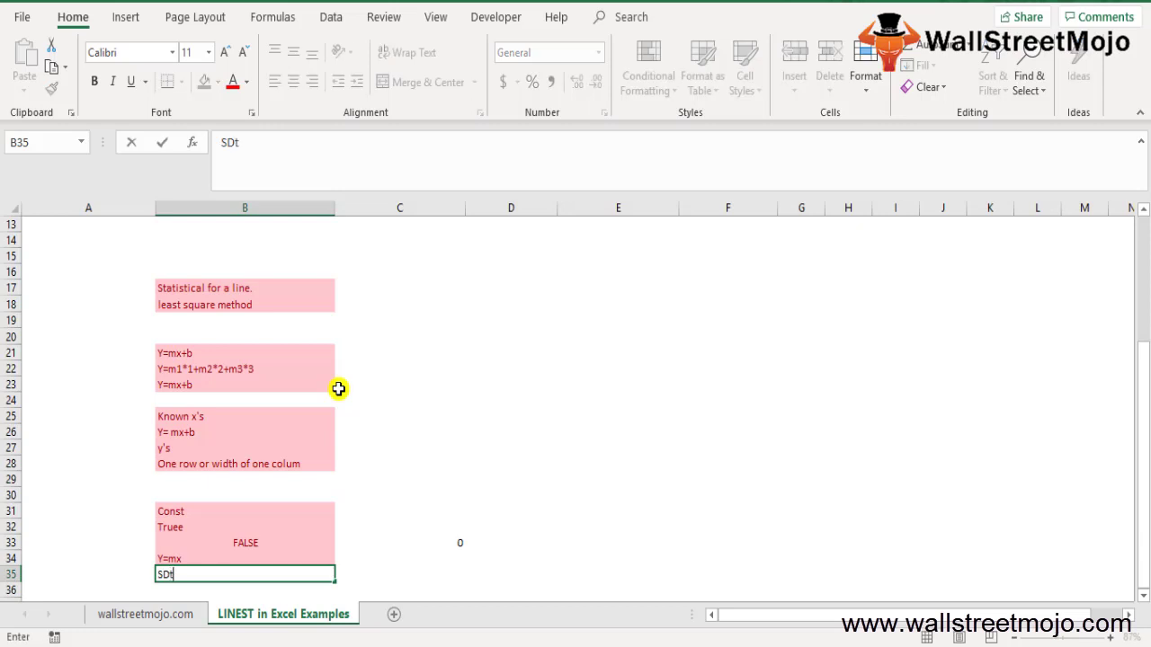
key(BackSpace)
key(BackSpace)
key(BackSpace)
text(tats)
key(ctrl+Return)
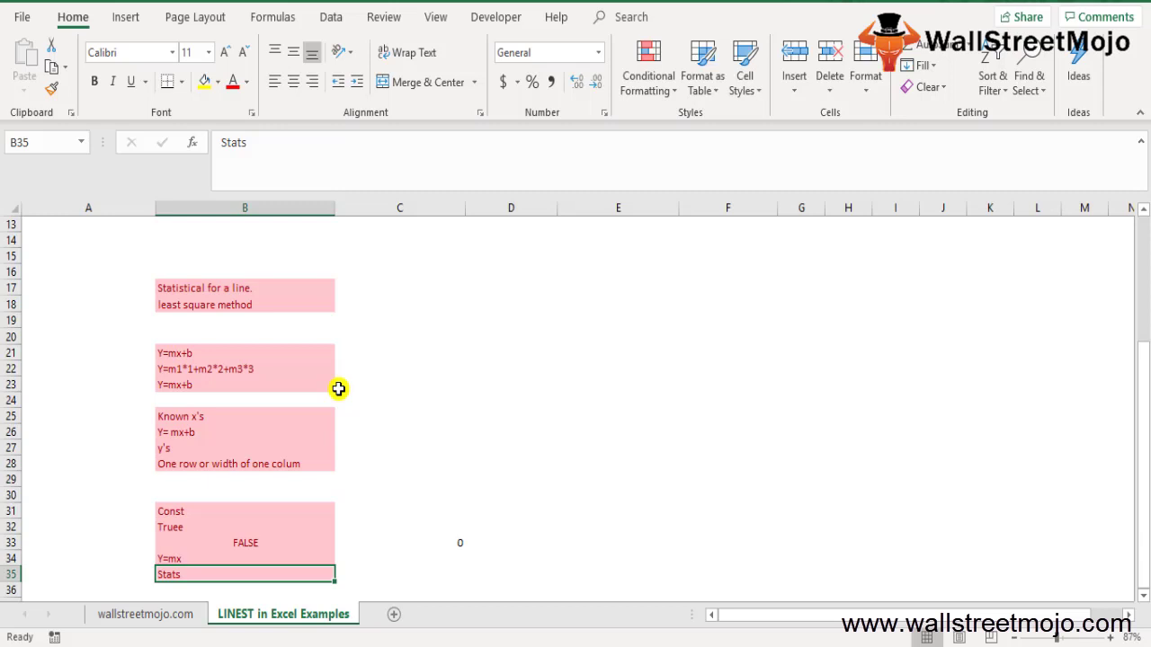
key(Return)
text(True)
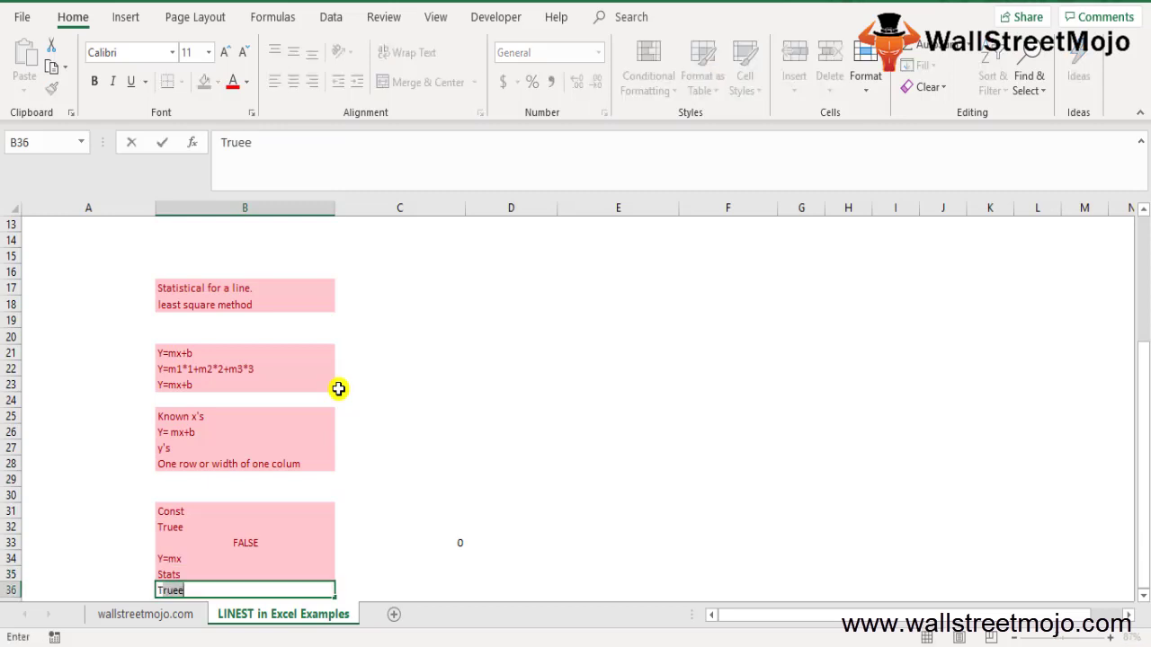
text(/False)
key(Return)
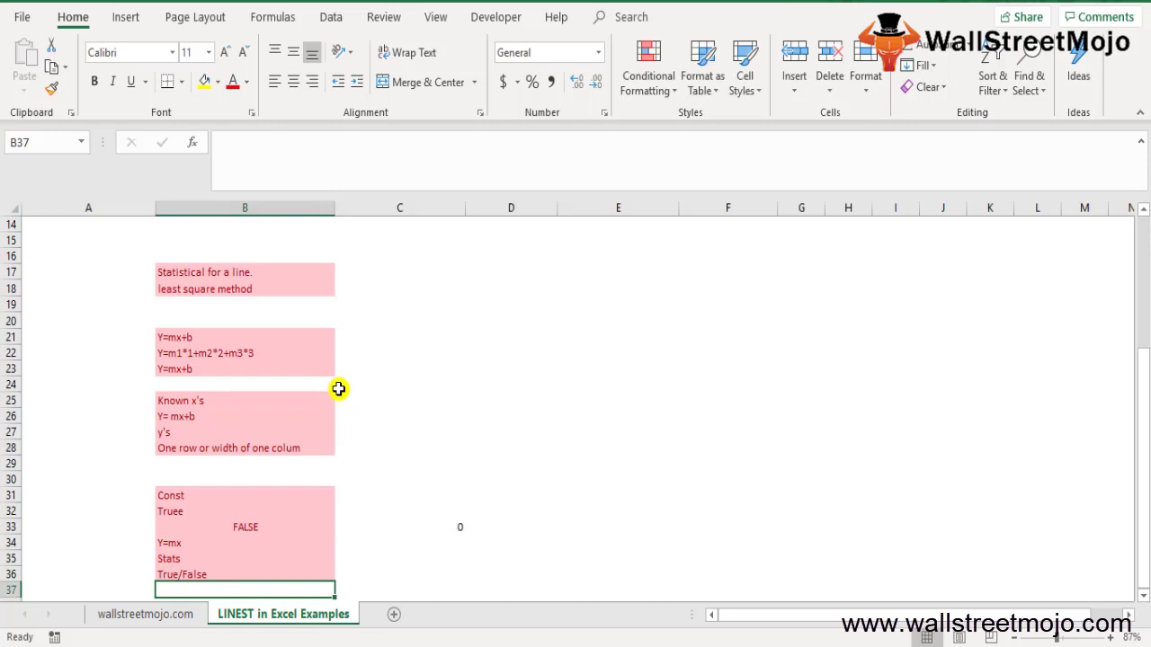
Enter the value TRUE in cell B38 and the text "mn,mn-1" beside it in cell C38
key(Up)
key(Down)
key(Down)
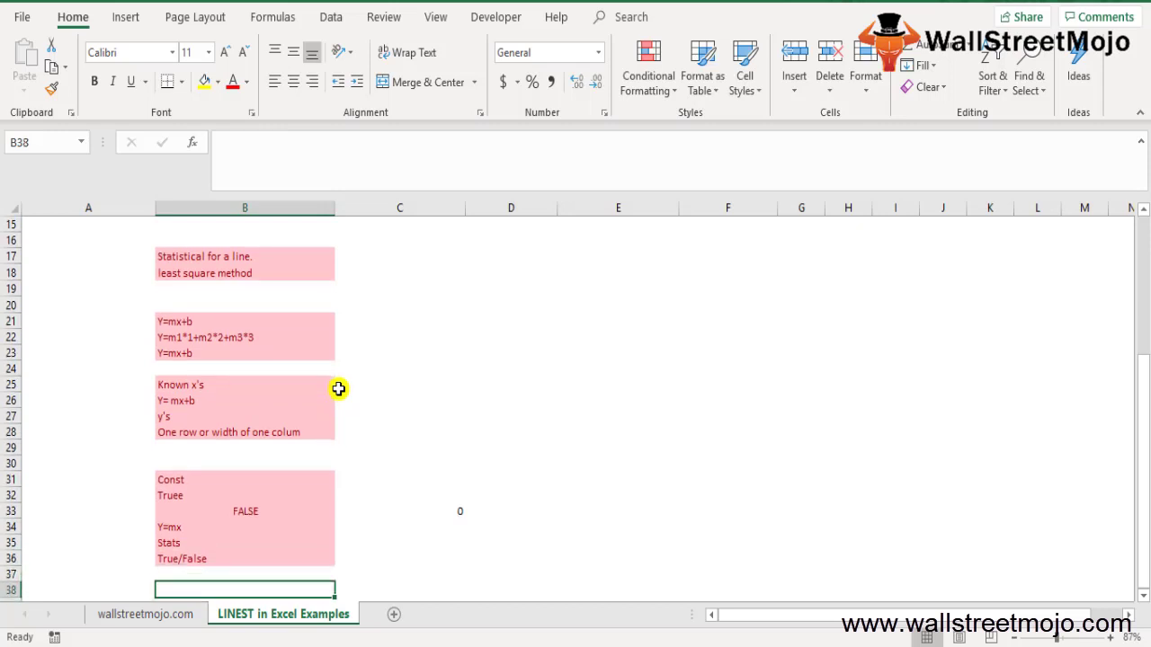
text(True)
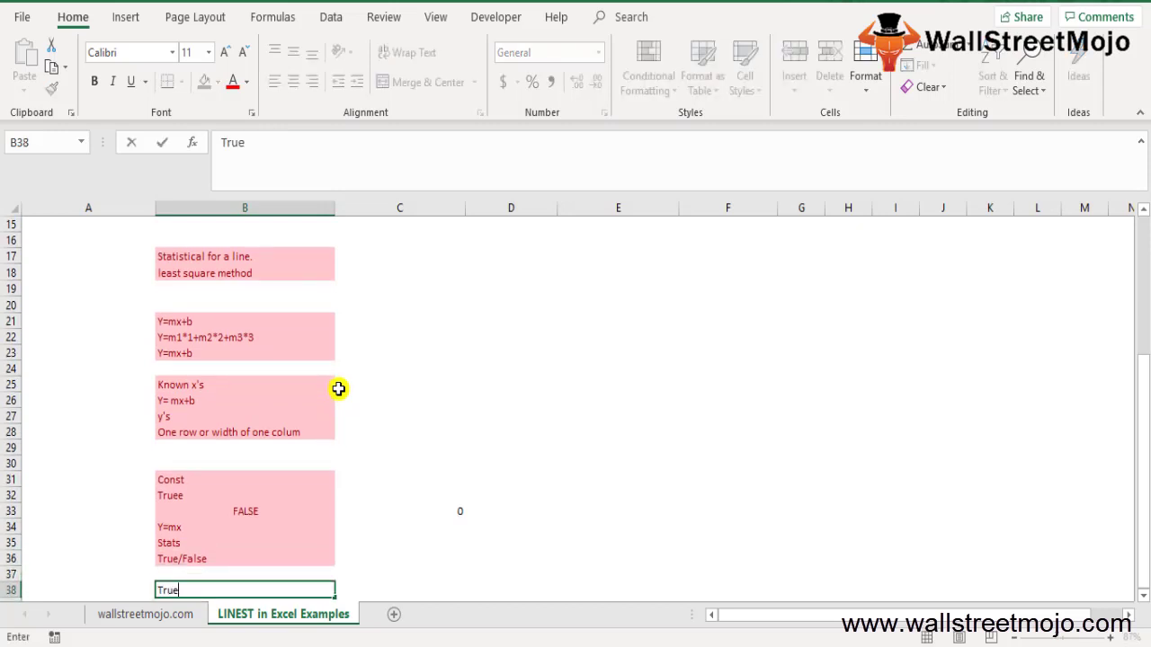
key(Return)
key(Up)
key(Right)
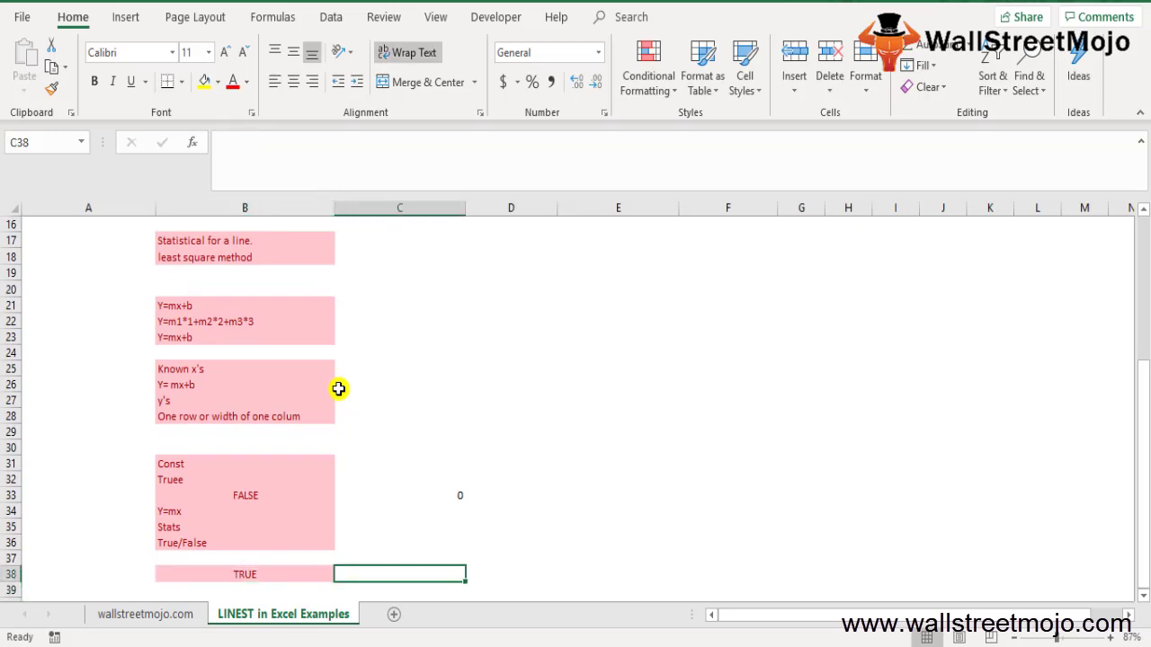
key(Left)
key(Right)
text(mn)
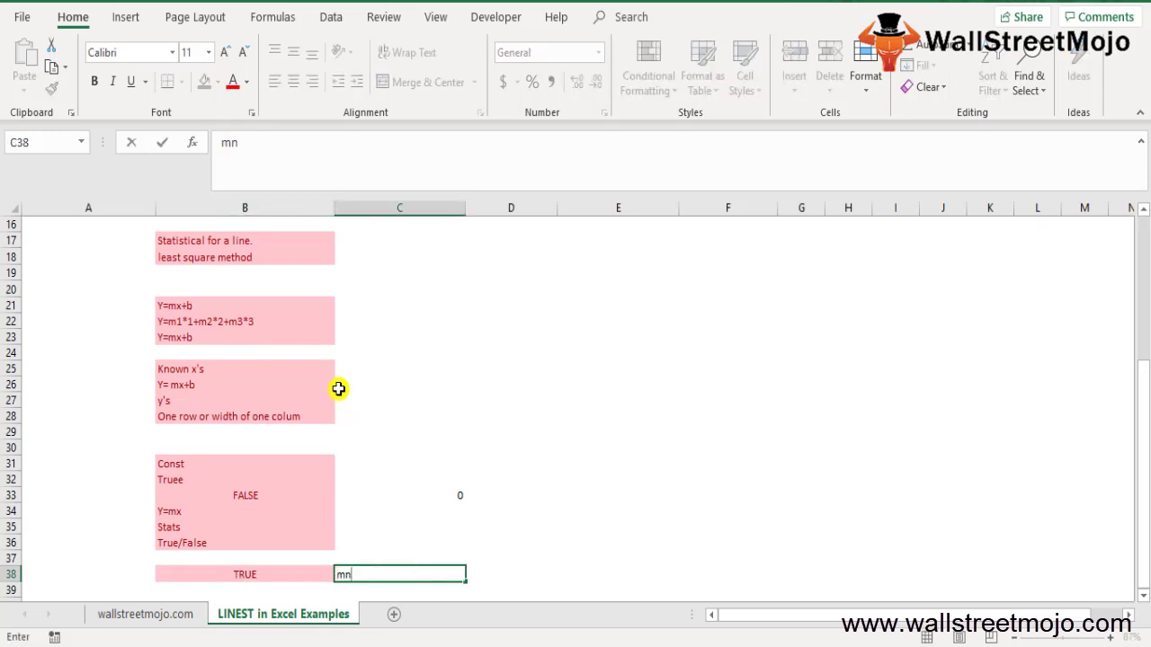
text(,mn-1)
key(Return)
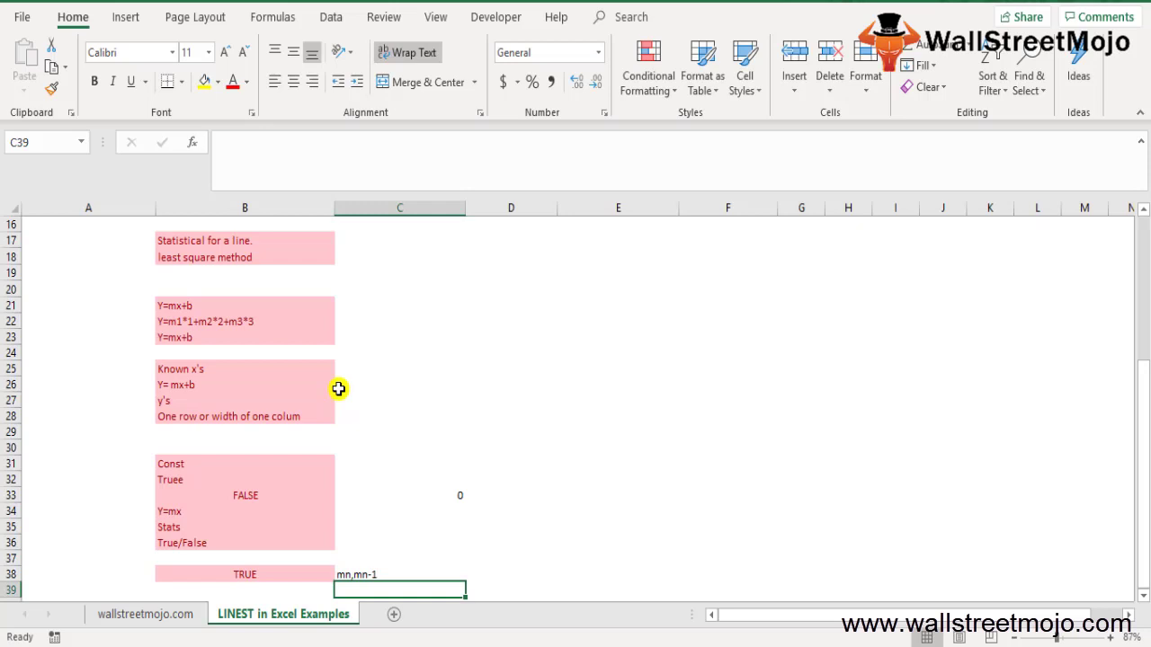
Review the LINEST notes in column B, from the argument entries up to the Result (slope) row and back down
key(Left)
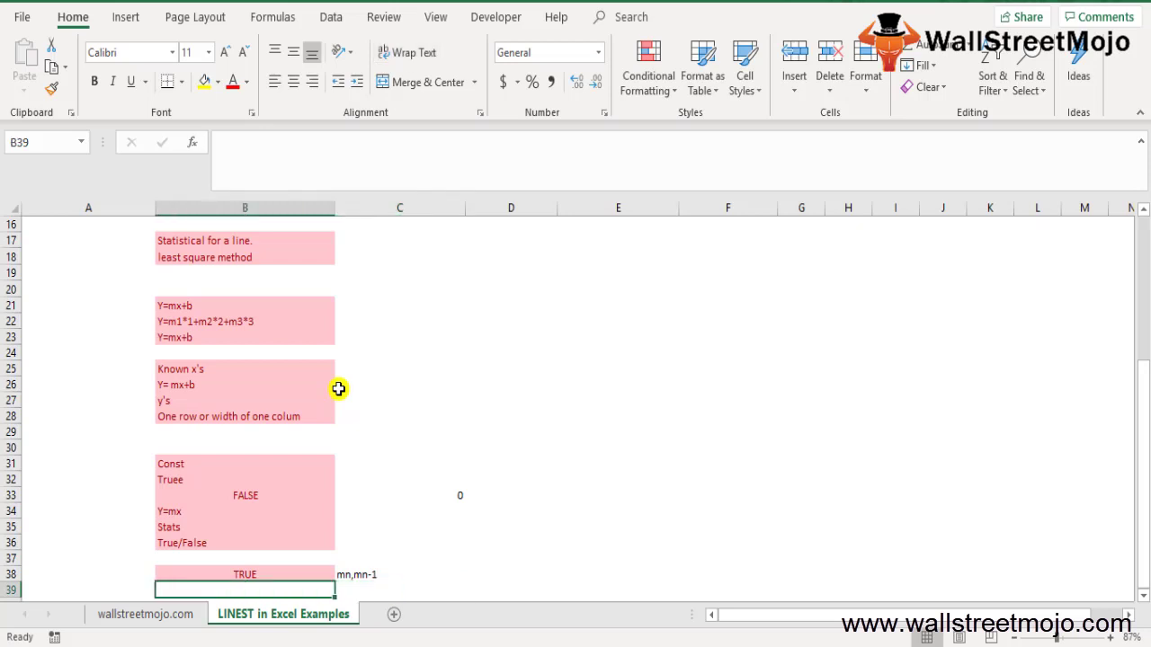
key(Up)
key(Up)
key(Up)
key(Up)
key(Up)
key(Up)
key(Up)
key(Up)
key(Up)
key(Up)
key(Up)
key(Up)
key(Up)
key(Up)
key(Up)
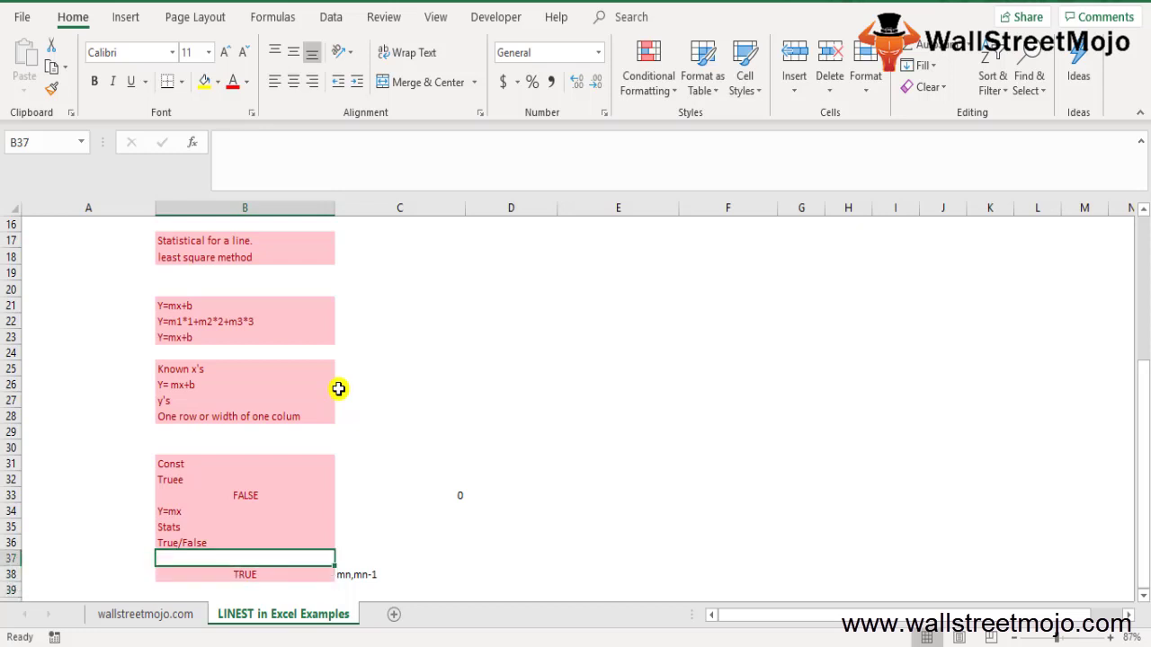
key(Up)
key(Up)
key(Up)
key(Up)
key(Up)
key(Up)
key(Up)
key(Up)
key(Up)
key(Up)
key(Up)
key(Up)
key(Up)
key(Up)
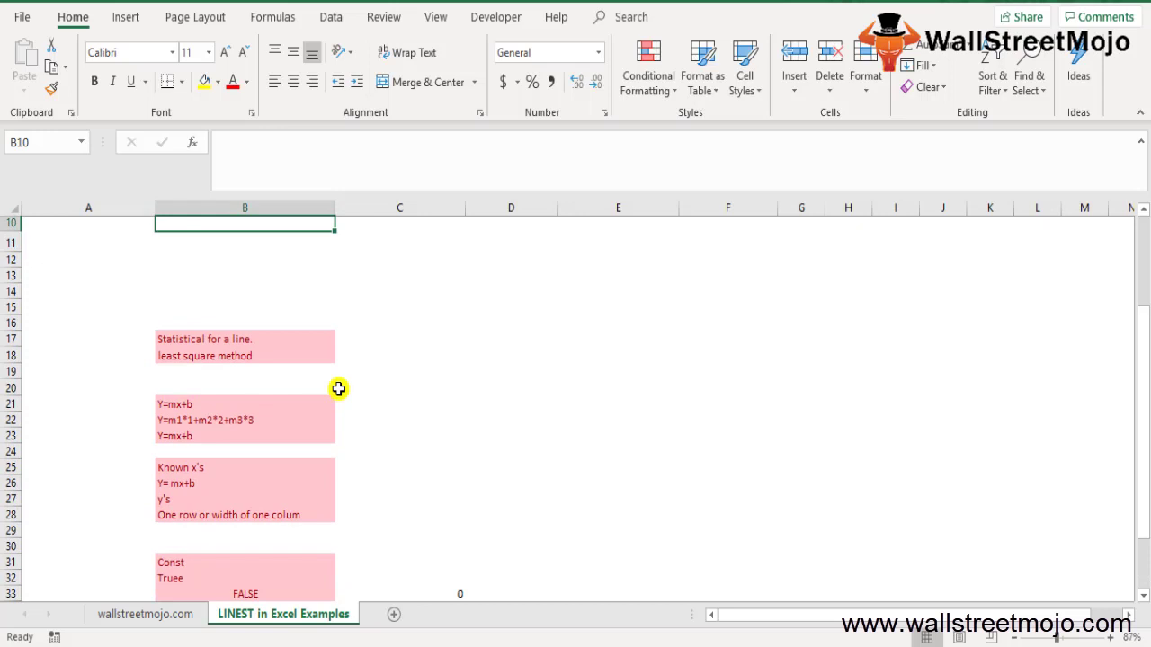
key(Up)
key(Up)
key(Up)
key(Up)
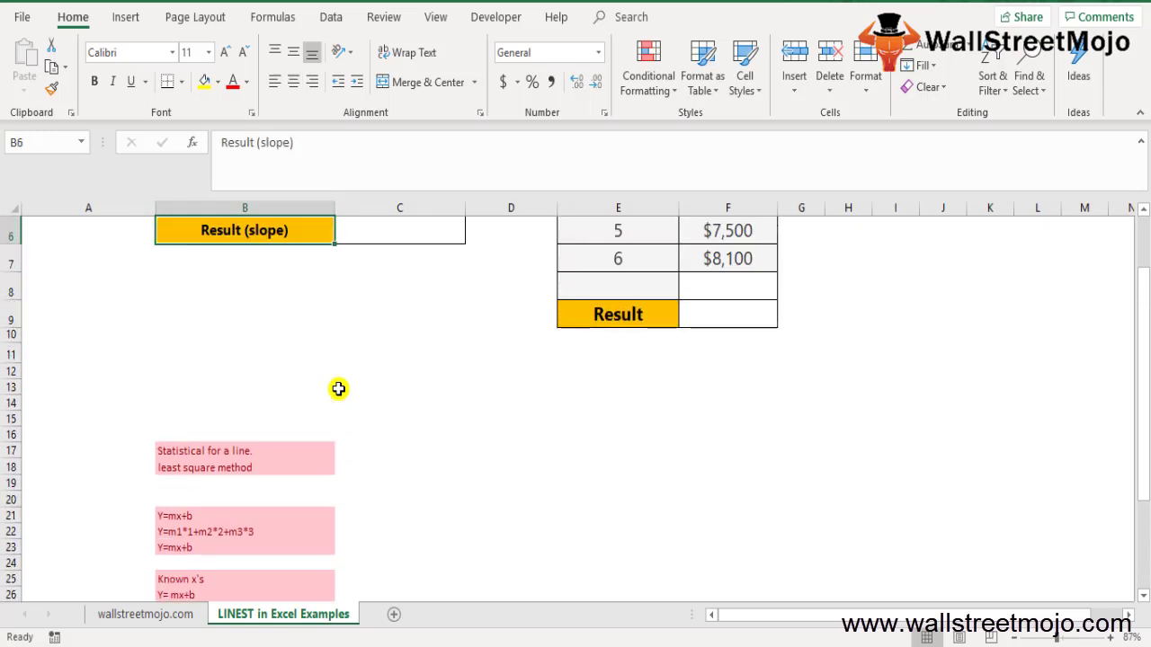
key(Down)
key(Down)
key(Down)
key(Down)
key(Down)
key(Down)
key(Down)
key(Down)
key(Down)
key(Down)
key(Down)
key(Down)
key(Down)
key(Down)
key(Down)
key(Down)
key(Down)
key(Down)
key(Down)
key(Down)
key(Down)
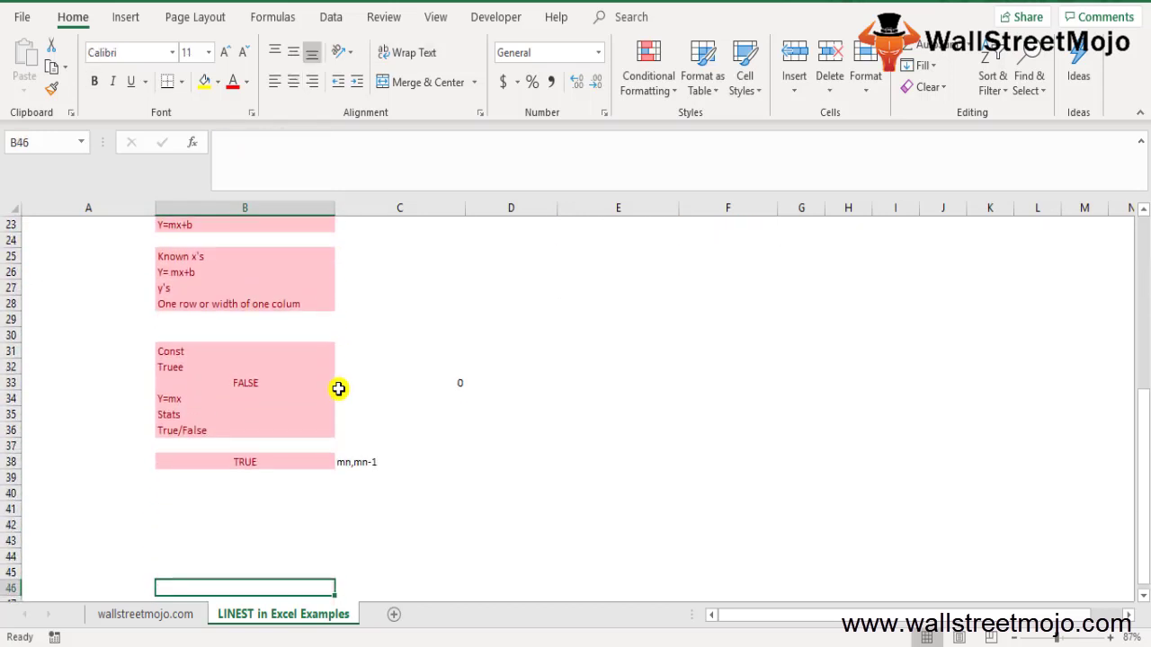
Enter the label "Formulla" in cell B45, below the argument notes
key(Up)
key(Up)
key(Up)
key(Up)
key(Up)
key(Up)
key(Up)
key(Up)
key(Up)
key(Up)
key(Up)
key(Up)
key(Up)
key(Up)
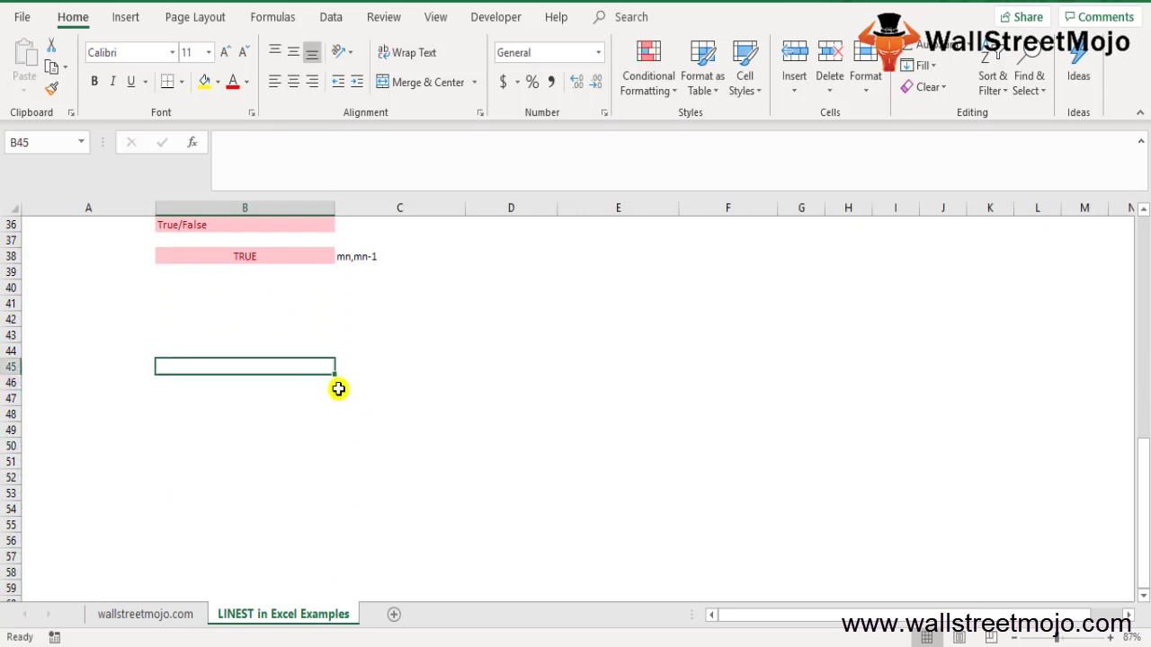
text(Formulla)
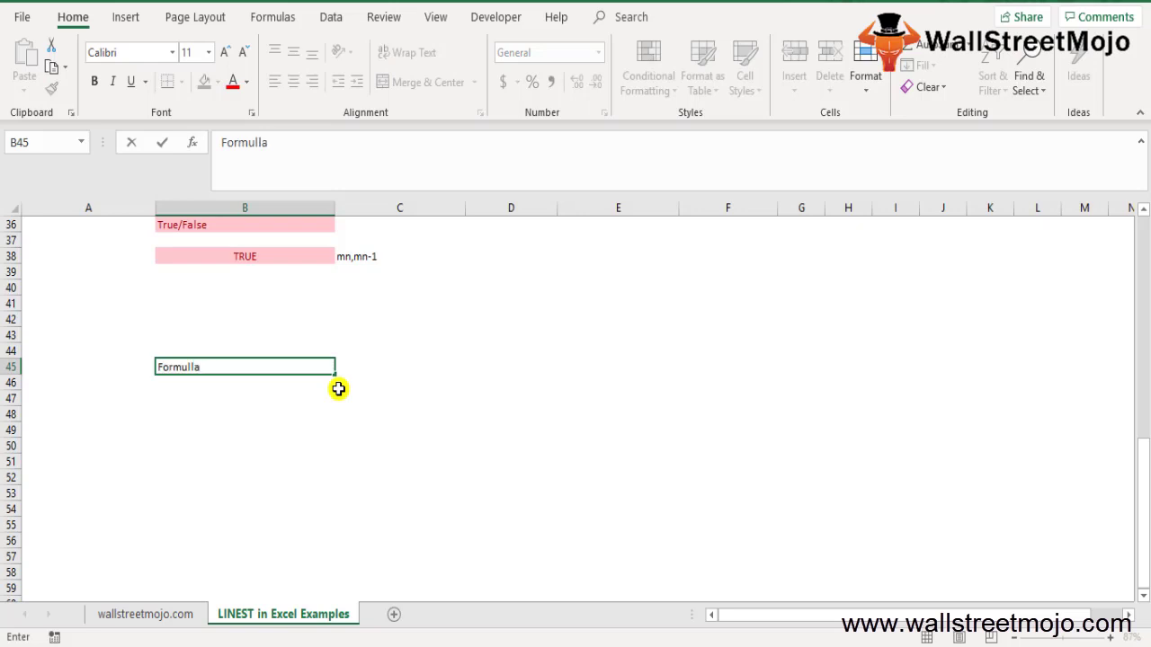
key(Return)
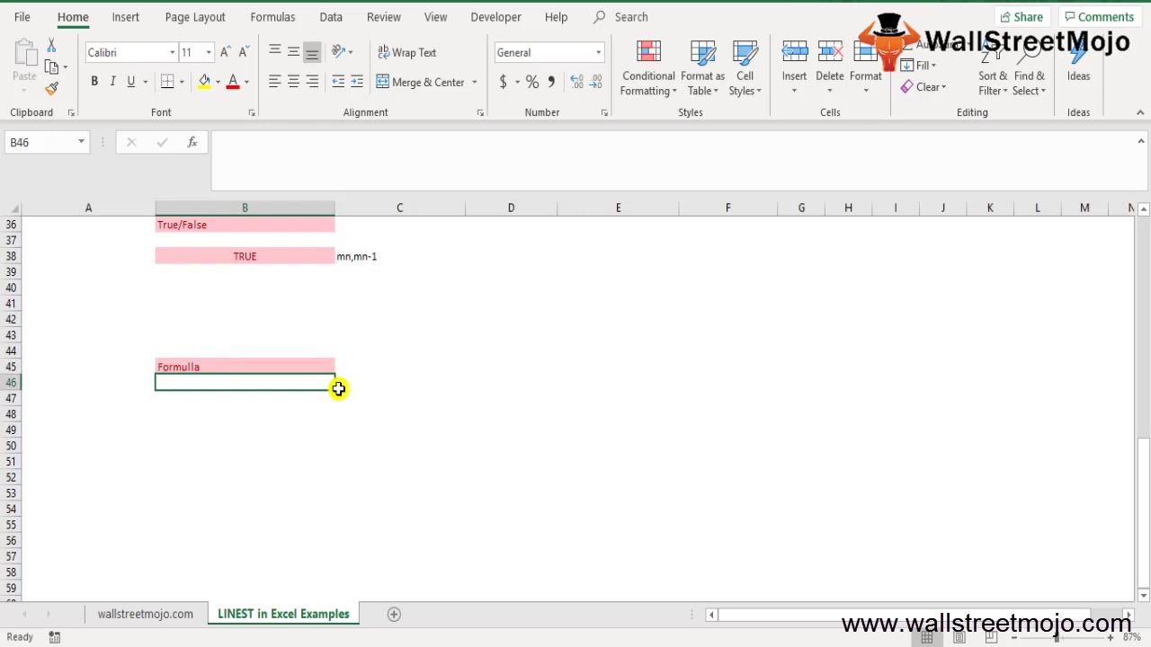
Return to the example tables and examine the known y values in column B
key(Up)
key(Up)
key(Up)
key(Up)
key(Up)
key(Up)
key(Up)
key(Up)
key(Up)
key(Up)
key(Up)
key(Up)
key(Up)
key(Up)
key(Up)
key(Up)
key(Up)
key(Up)
key(Up)
key(Up)
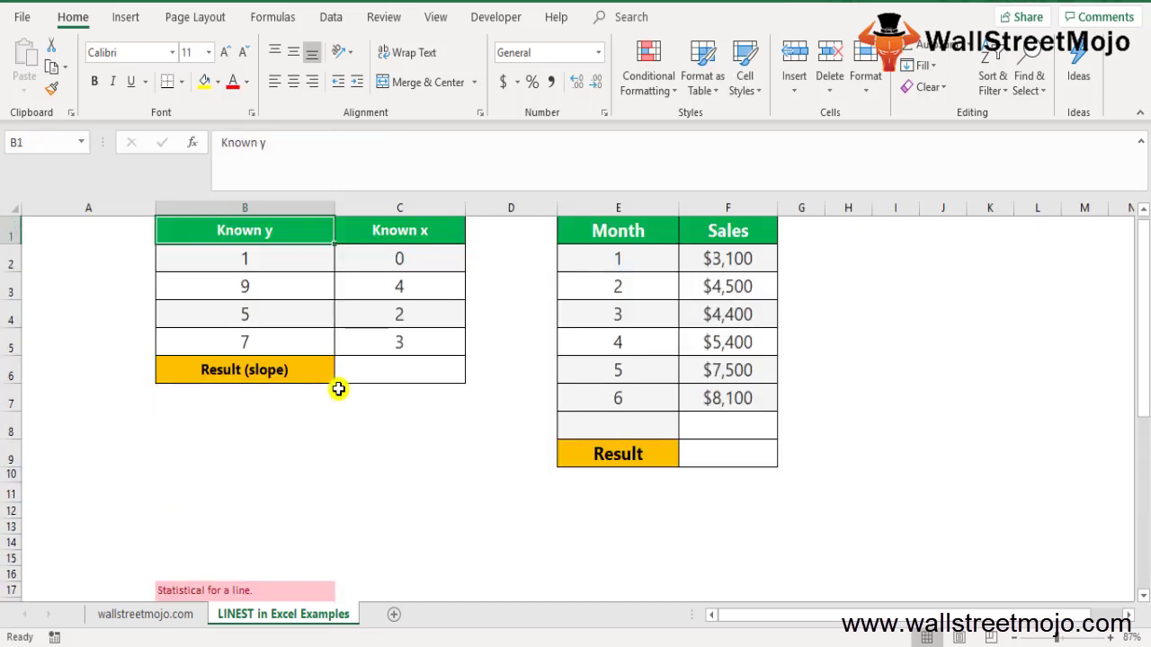
key(Down)
key(Down)
key(Down)
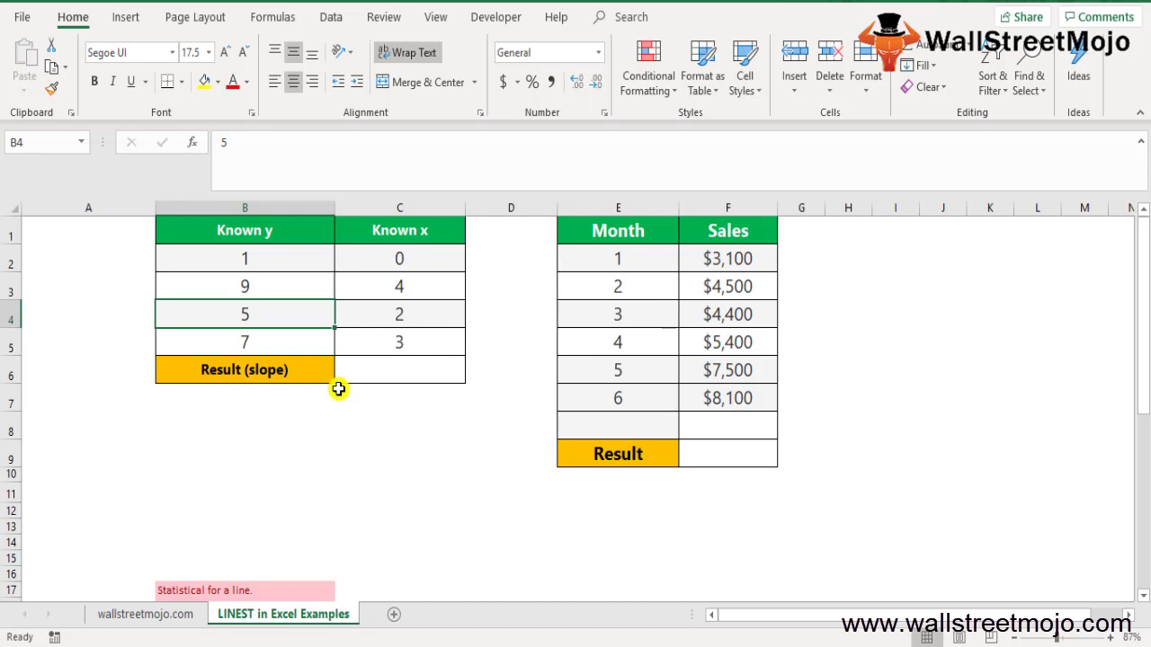
key(Down)
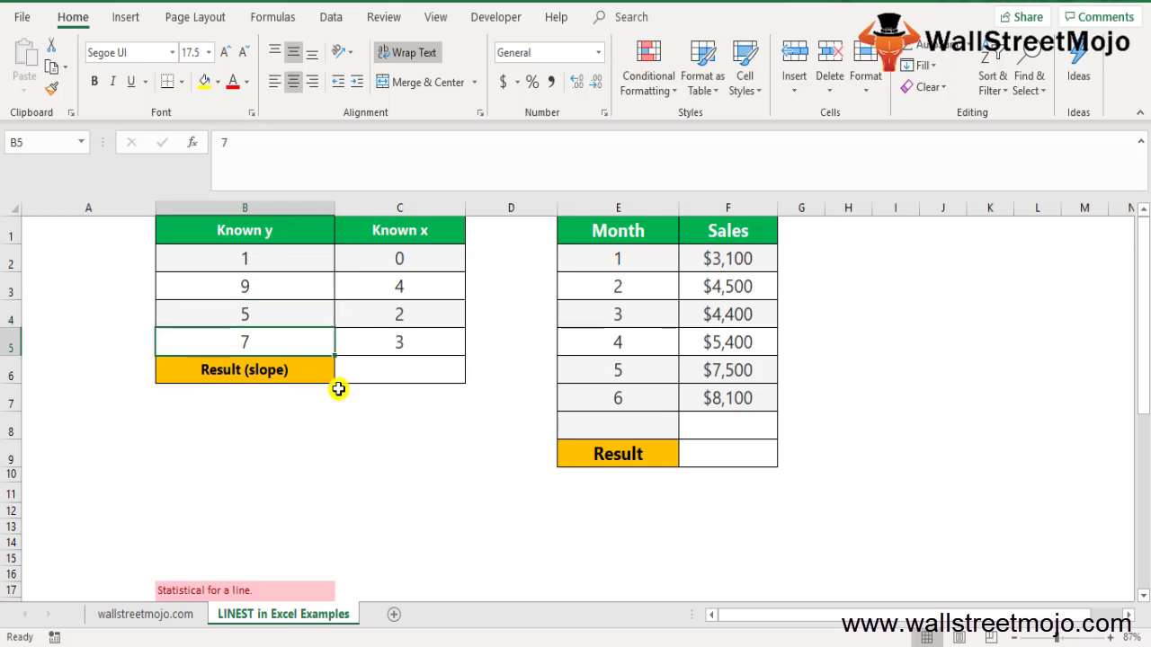
key(Up)
key(Up)
key(Up)
key(Up)
key(Down)
key(Down)
key(Down)
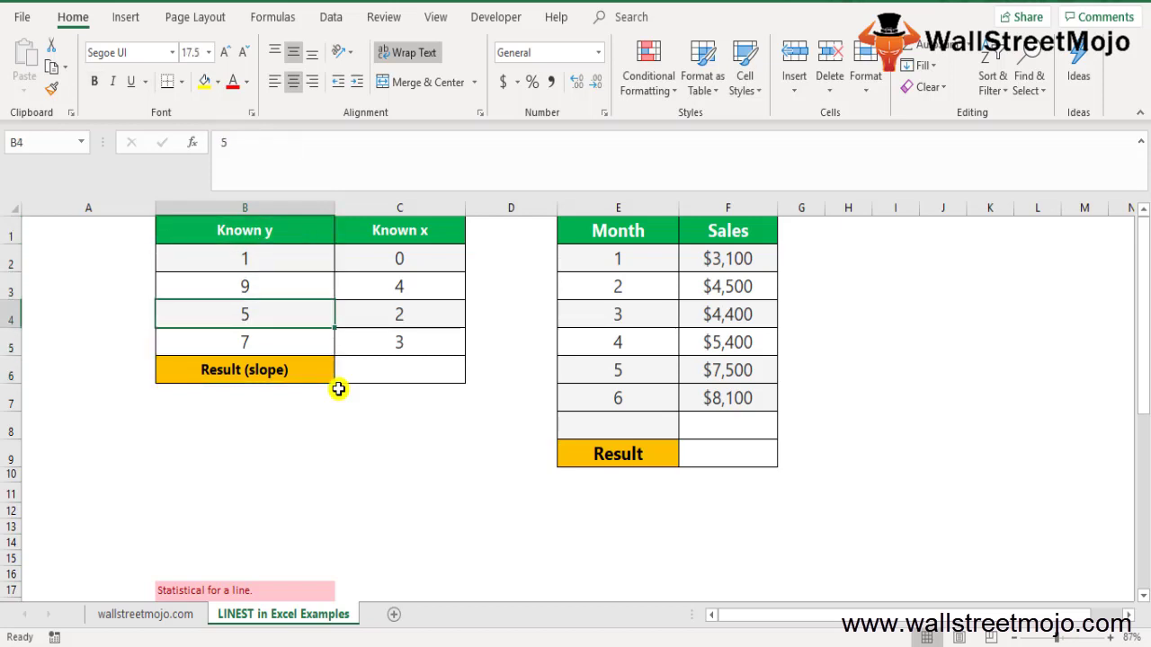
Begin a LINEST formula in the Result (slope) cell C6 with B2:B5 as the known y values
key(Down)
key(Down)
key(Right)
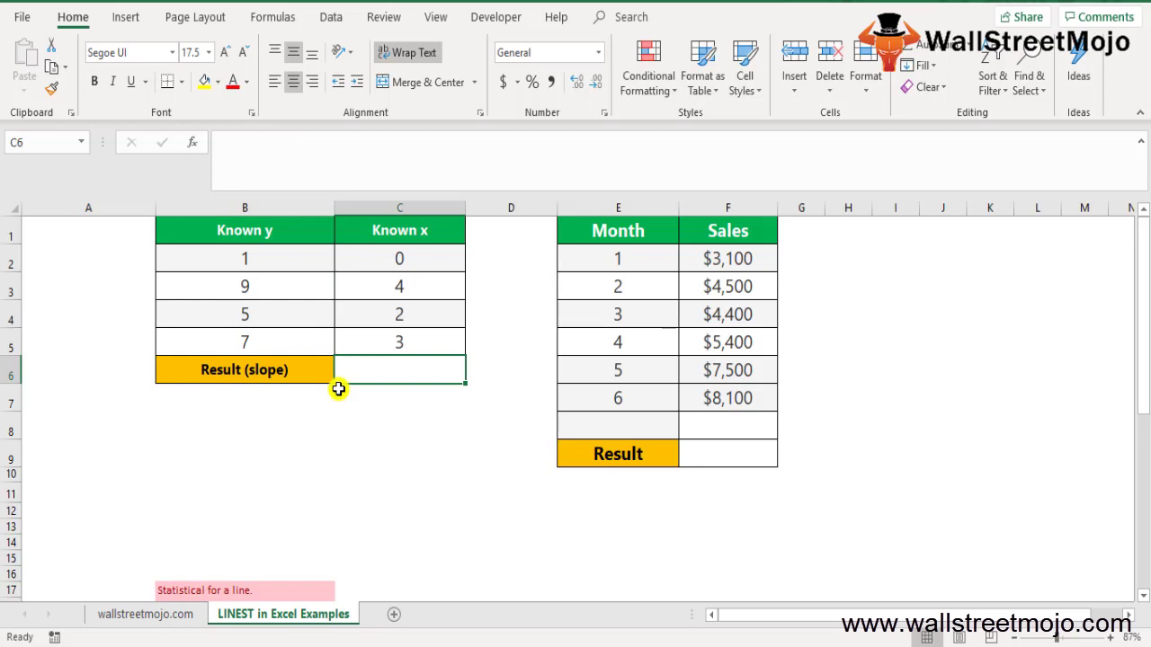
text(=)
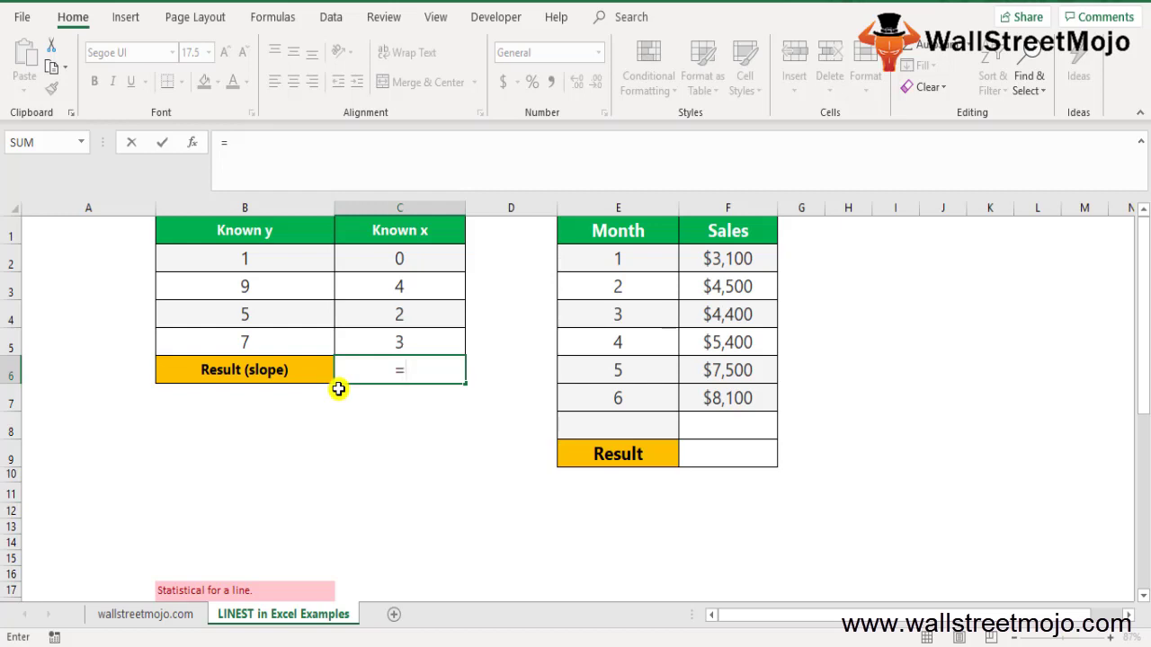
text(linest)
key(Tab)
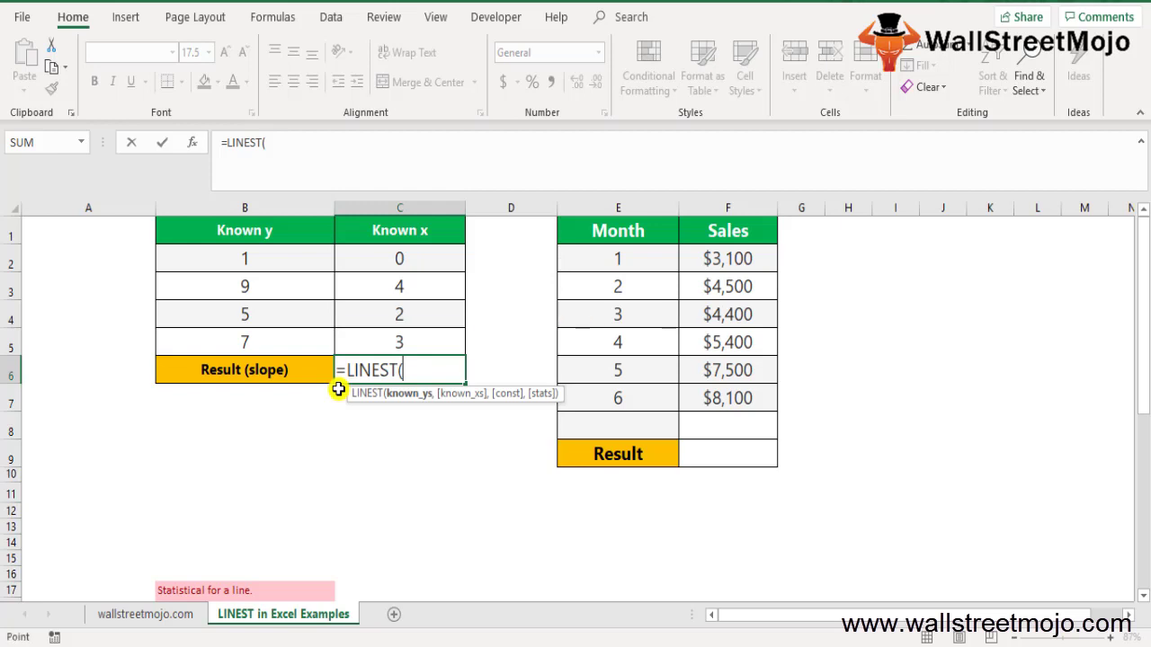
key(Up)
key(Up)
key(Up)
key(Up)
key(Left)
key(shift+Down)
key(shift+Down)
key(shift+Down)
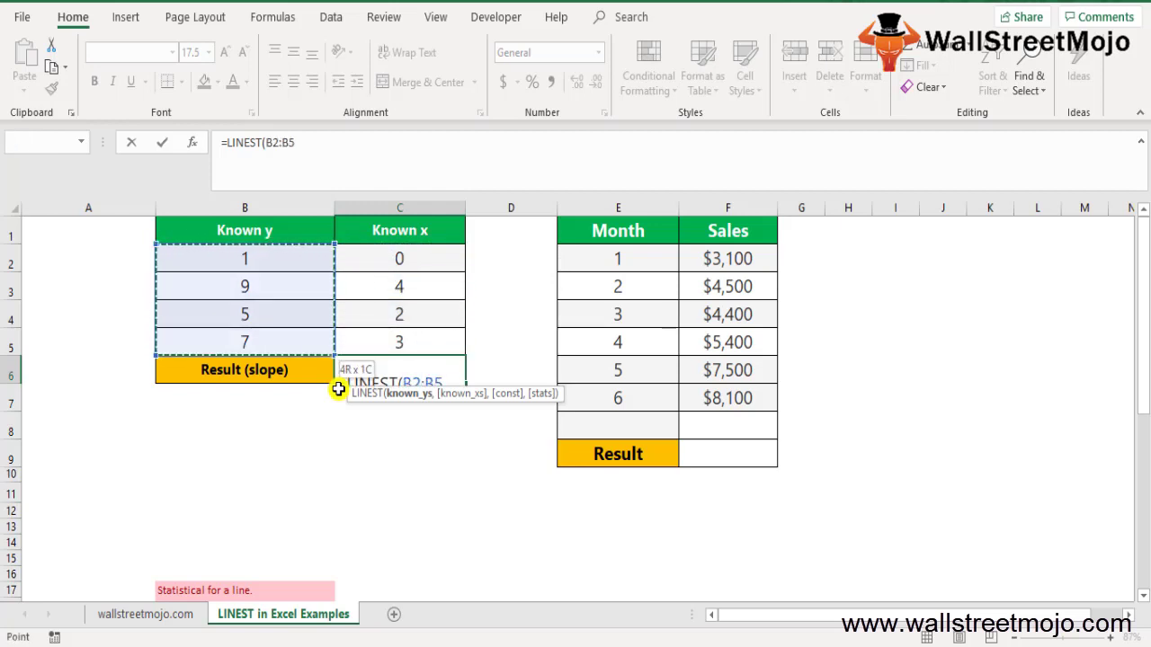
Add C2:C5 as the known x values and complete the LINEST formula in C6
text(,)
key(Up)
key(Up)
key(Up)
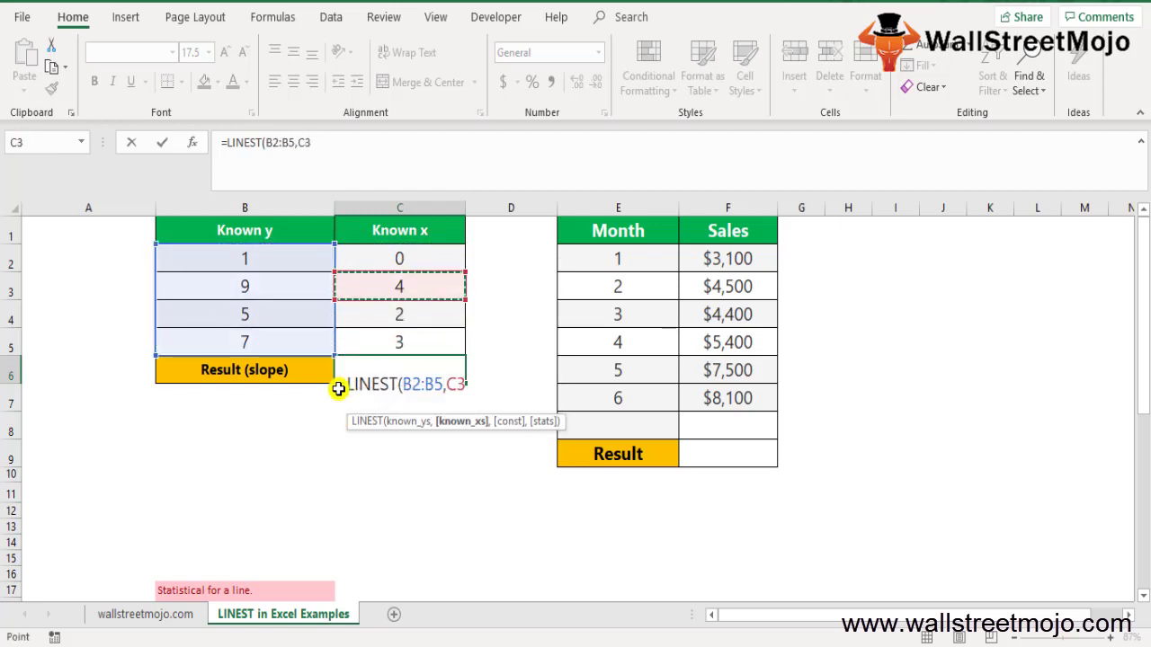
key(Up)
key(shift+Down)
key(shift+Down)
key(shift+Down)
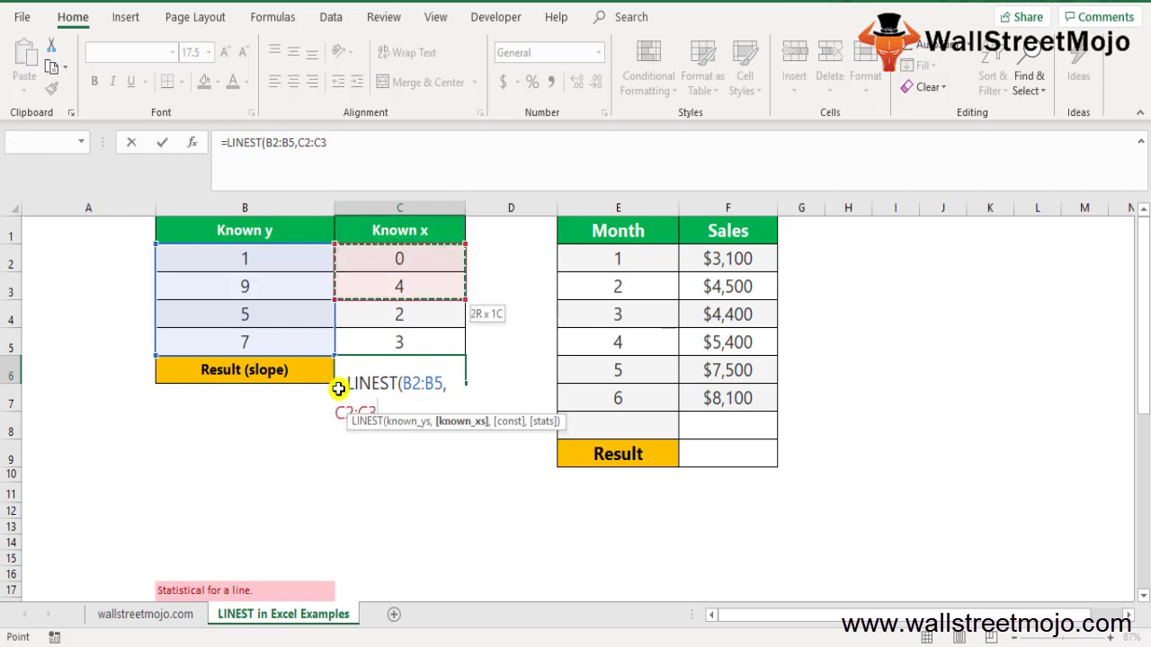
key(Return)
key(Up)
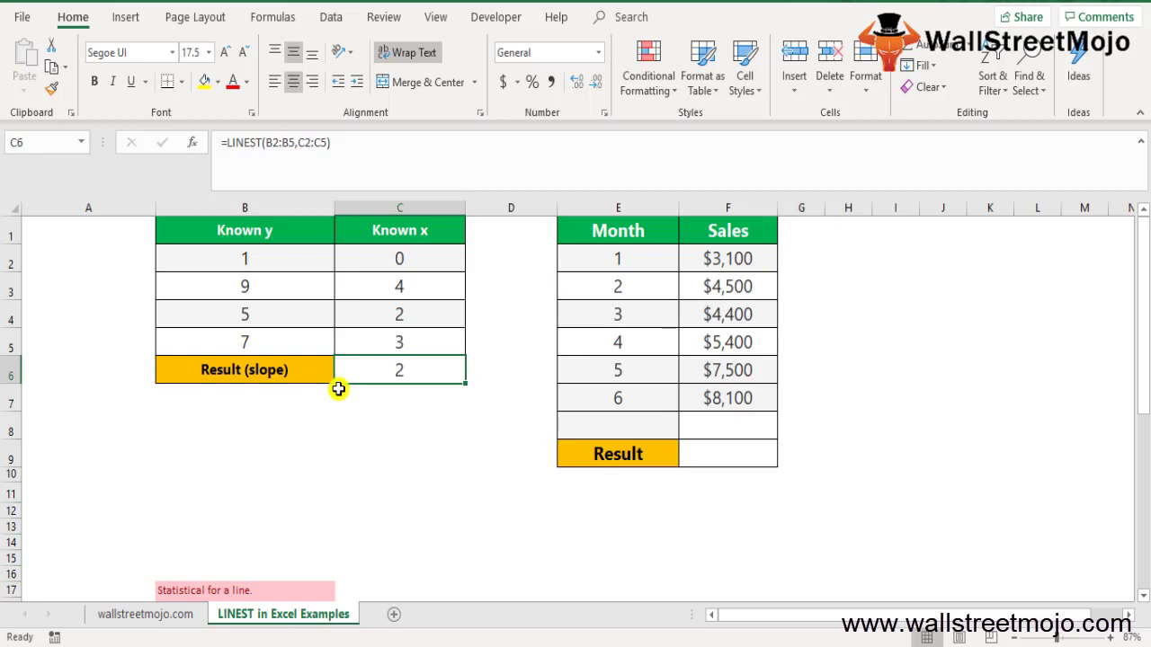
Inspect the ranges referenced by the slope formula in C6 and leave the formula as it is
key(Up)
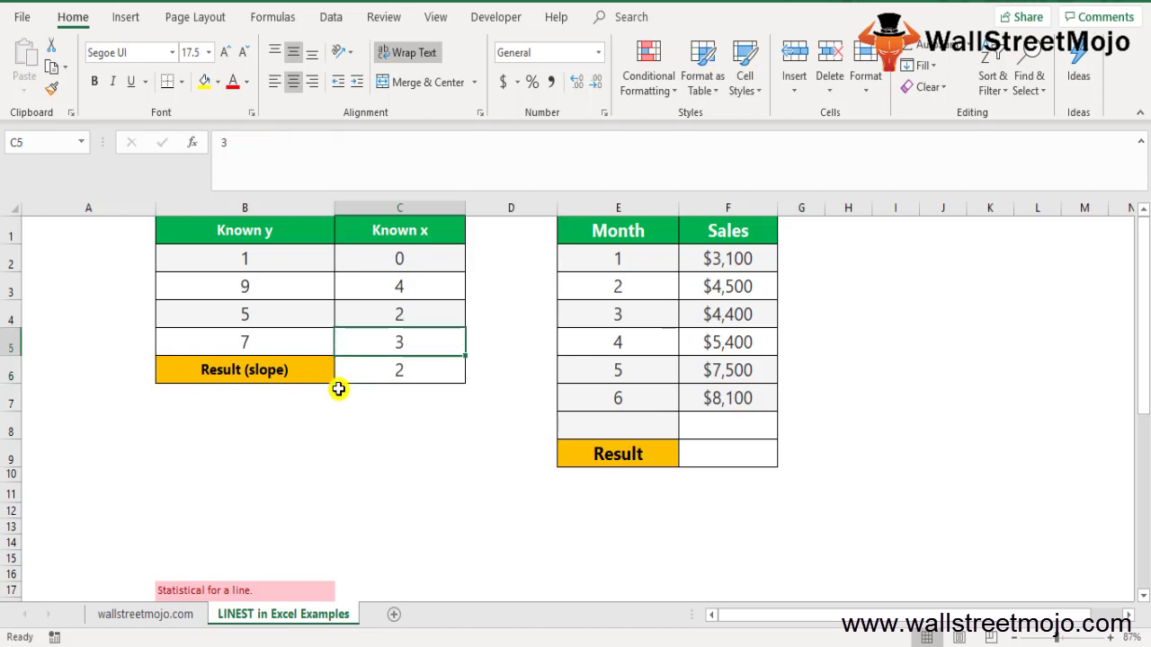
key(Down)
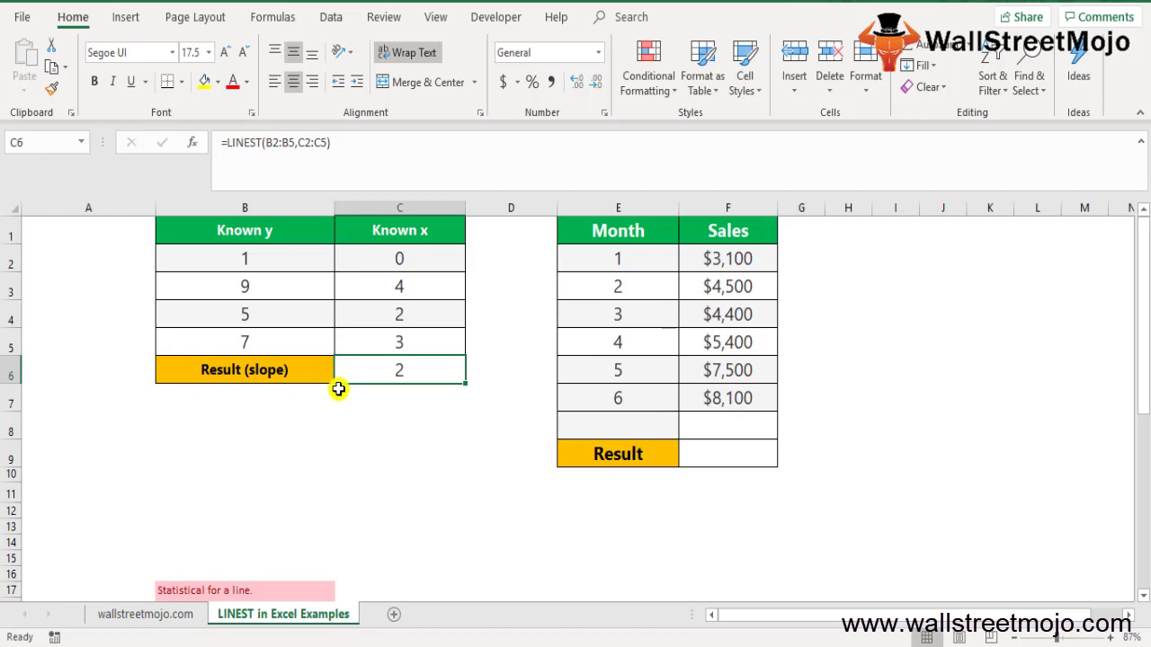
double_click(444, 370)
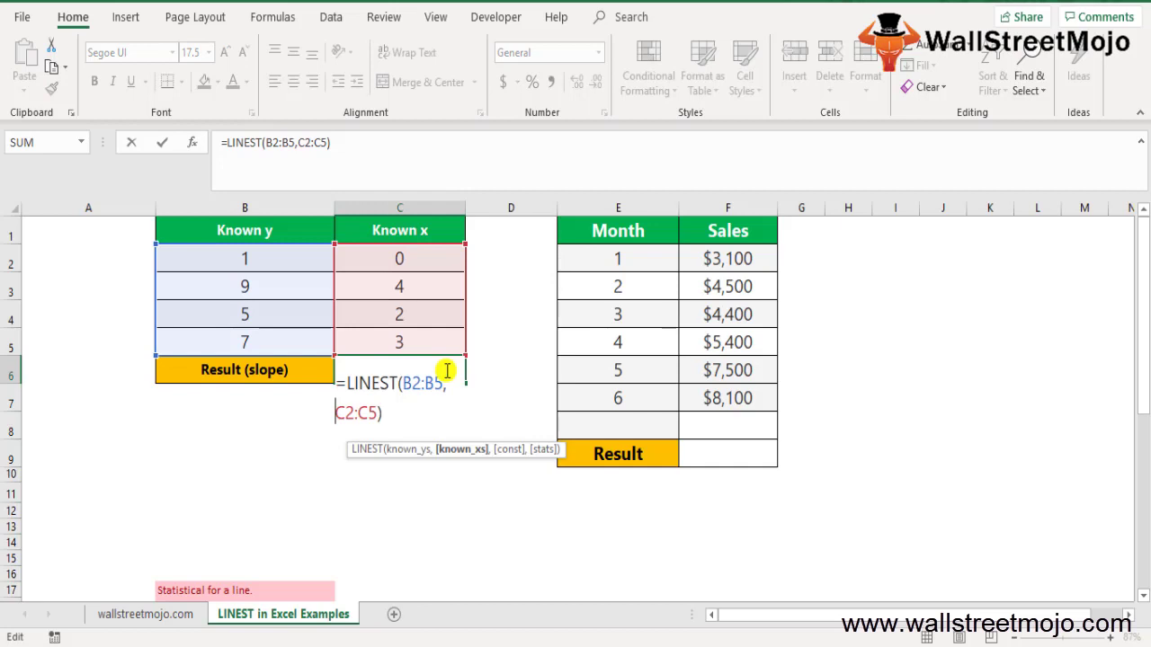
key(ctrl+Return)
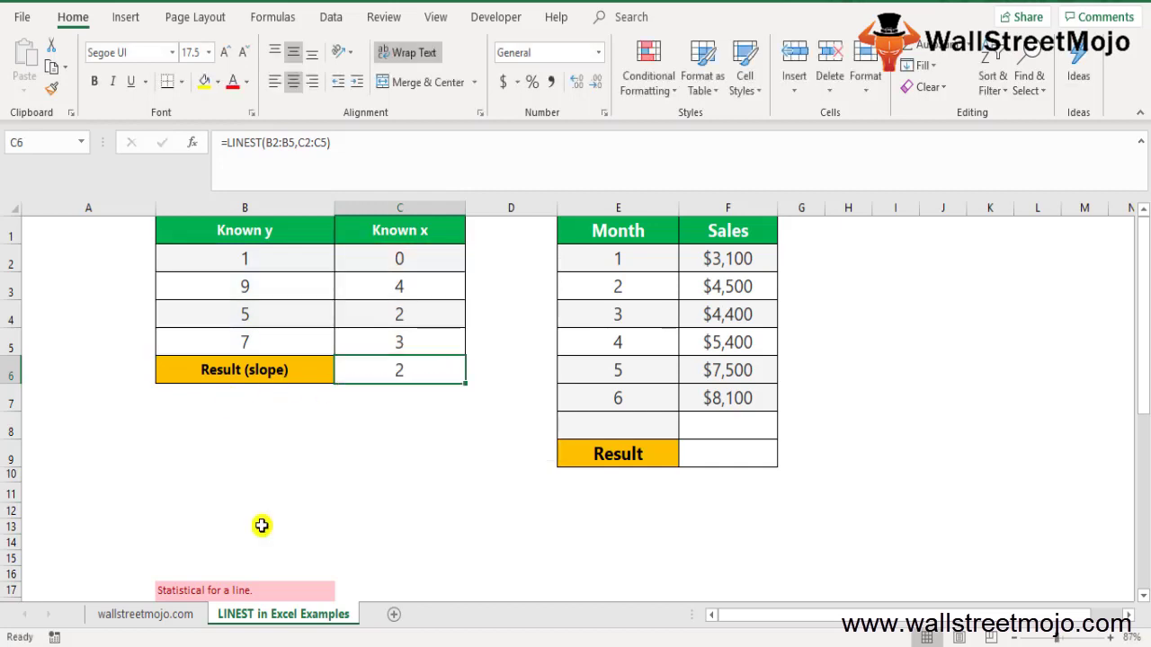
key(Right)
key(Down)
key(Down)
key(Down)
key(Right)
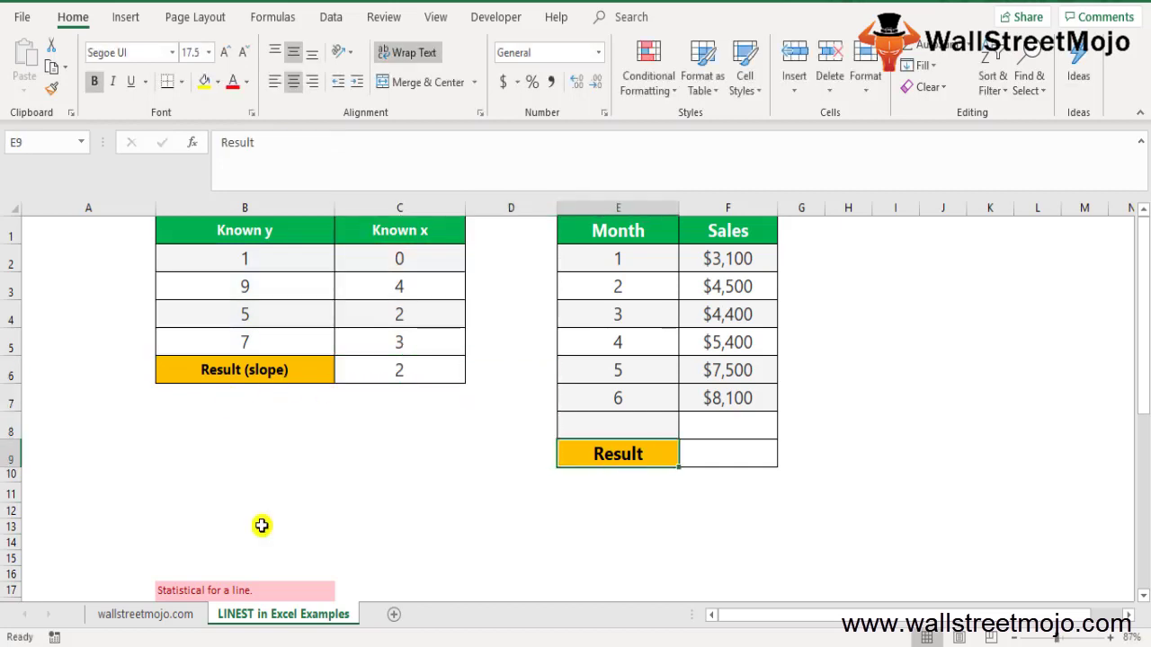
key(Right)
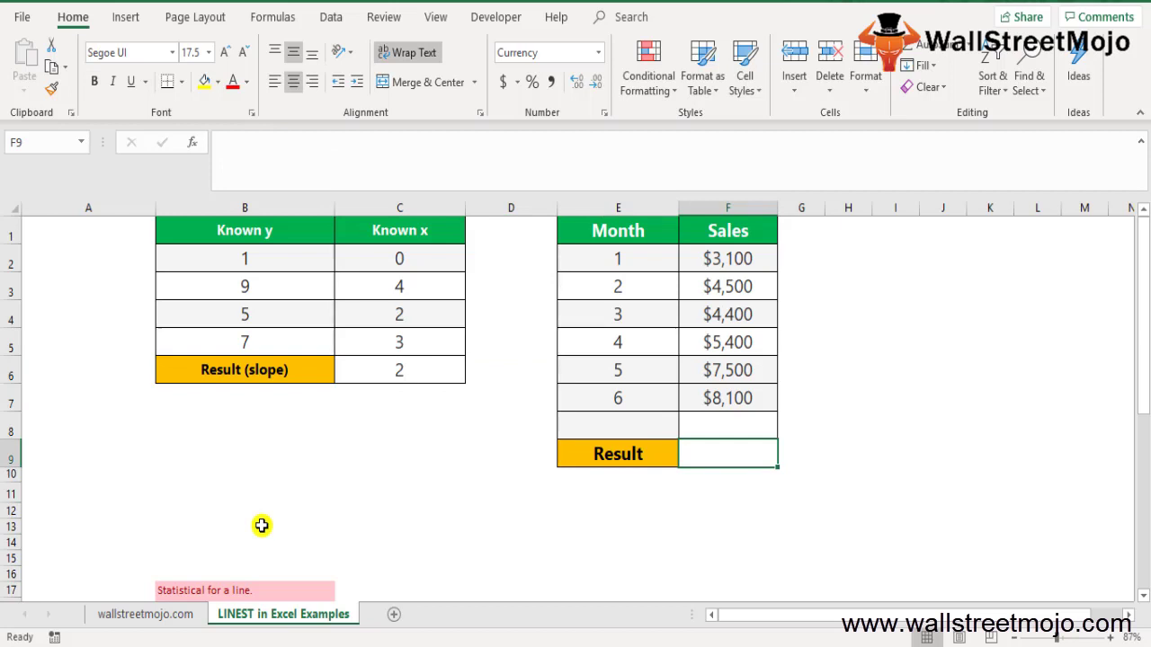
text(=sum()
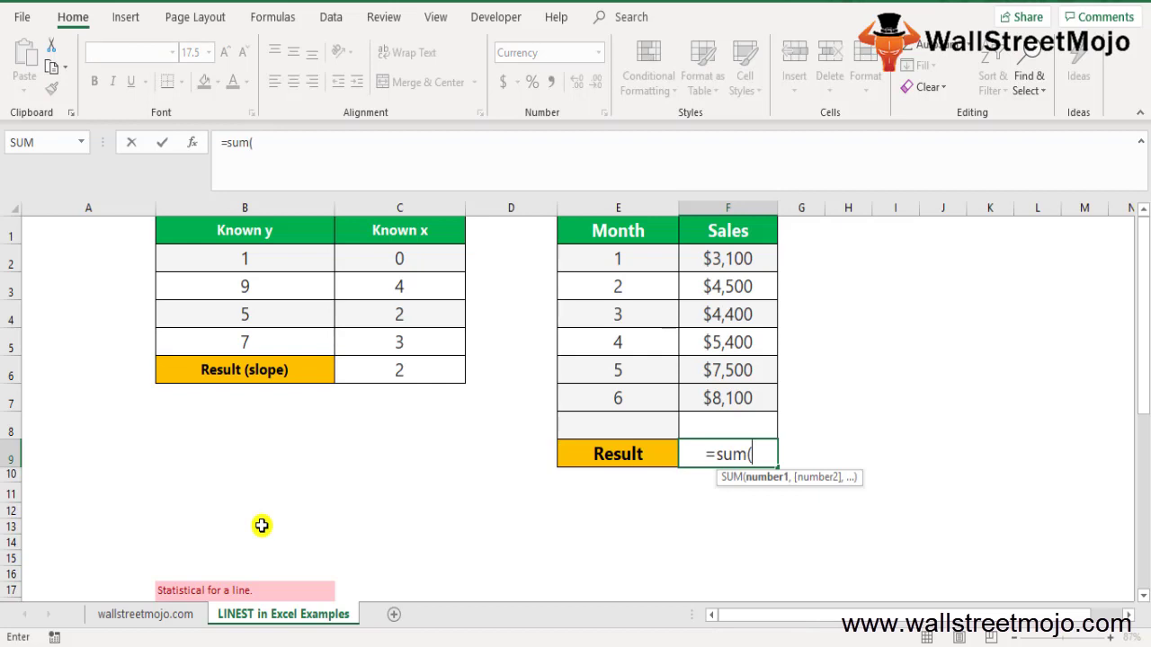
text(lines)
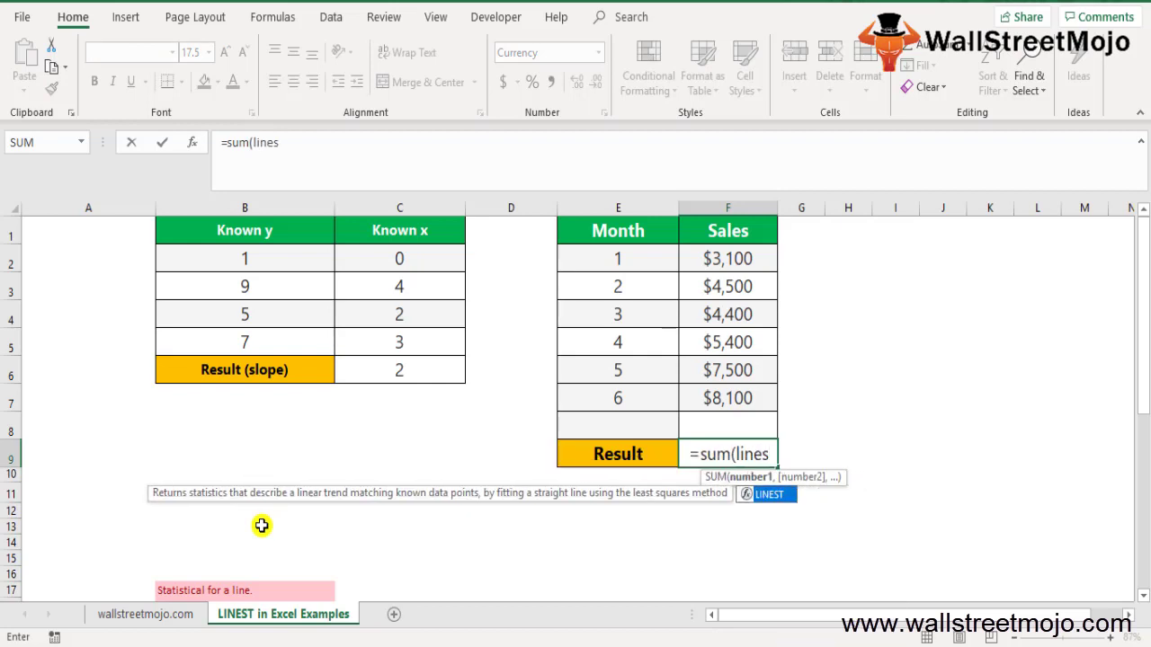
key(BackSpace)
text(st)
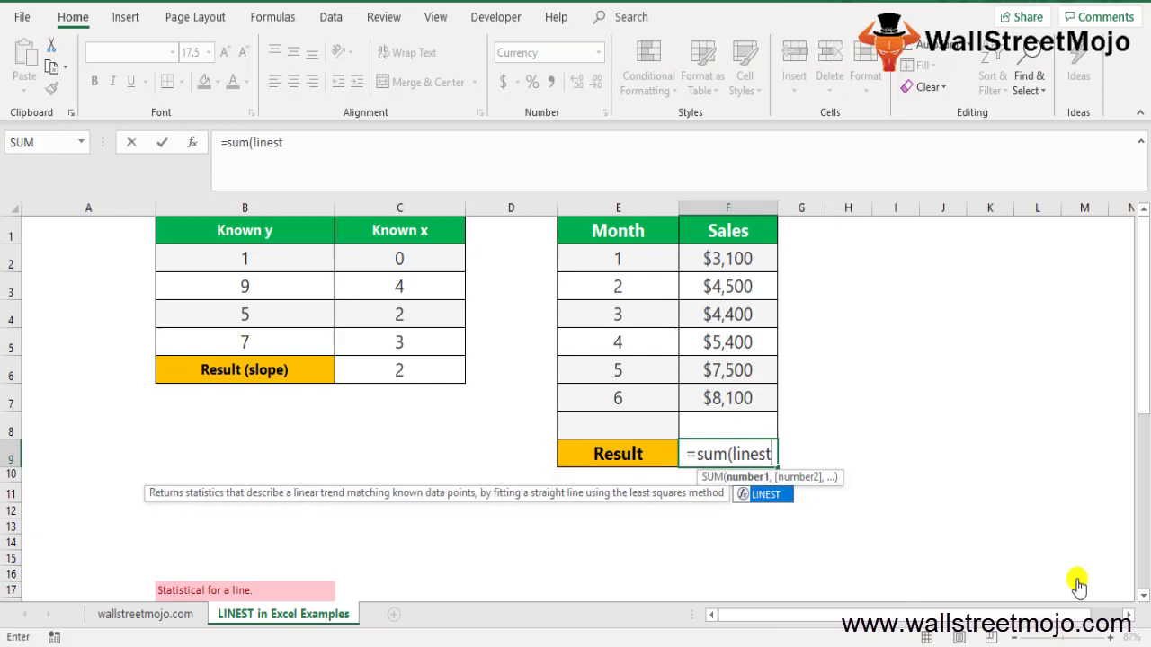
key(Tab)
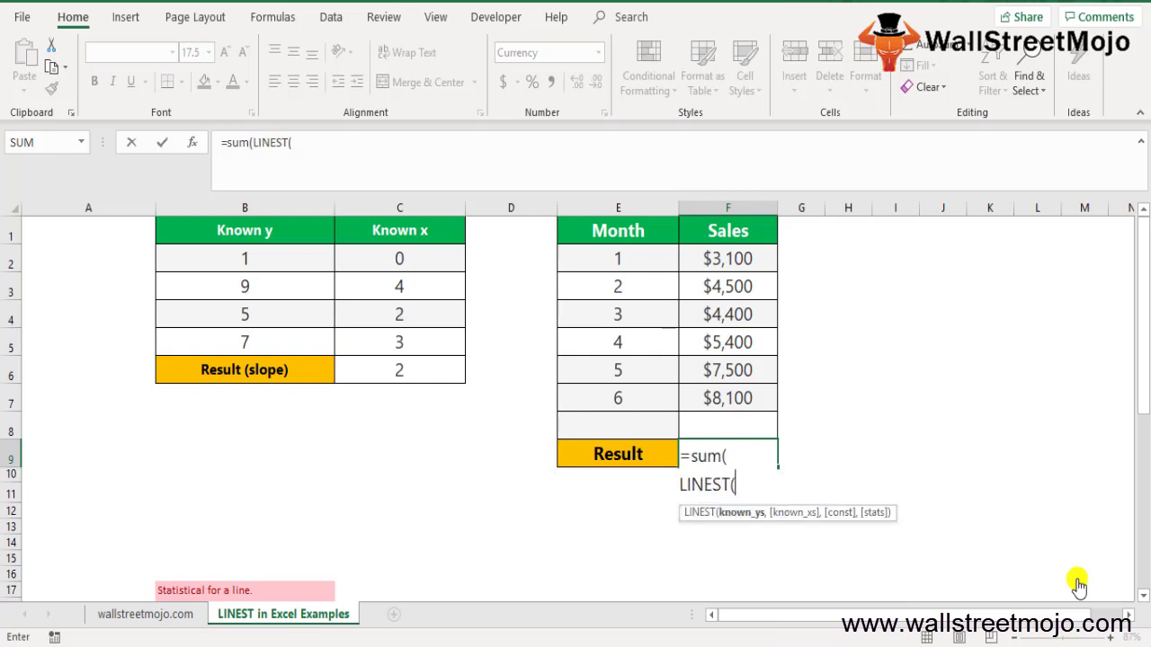
key(Up)
key(Up)
key(Up)
key(Up)
key(Up)
key(Up)
key(Up)
key(Left)
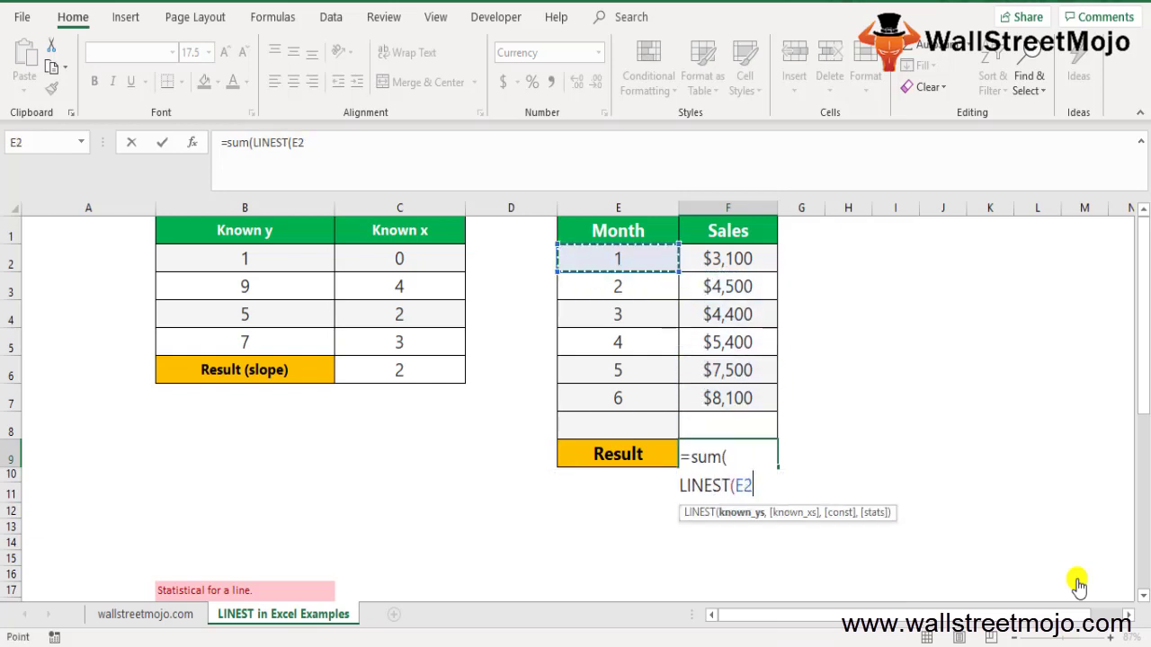
key(shift+Down)
key(shift+Down)
key(shift+Down)
key(shift+Down)
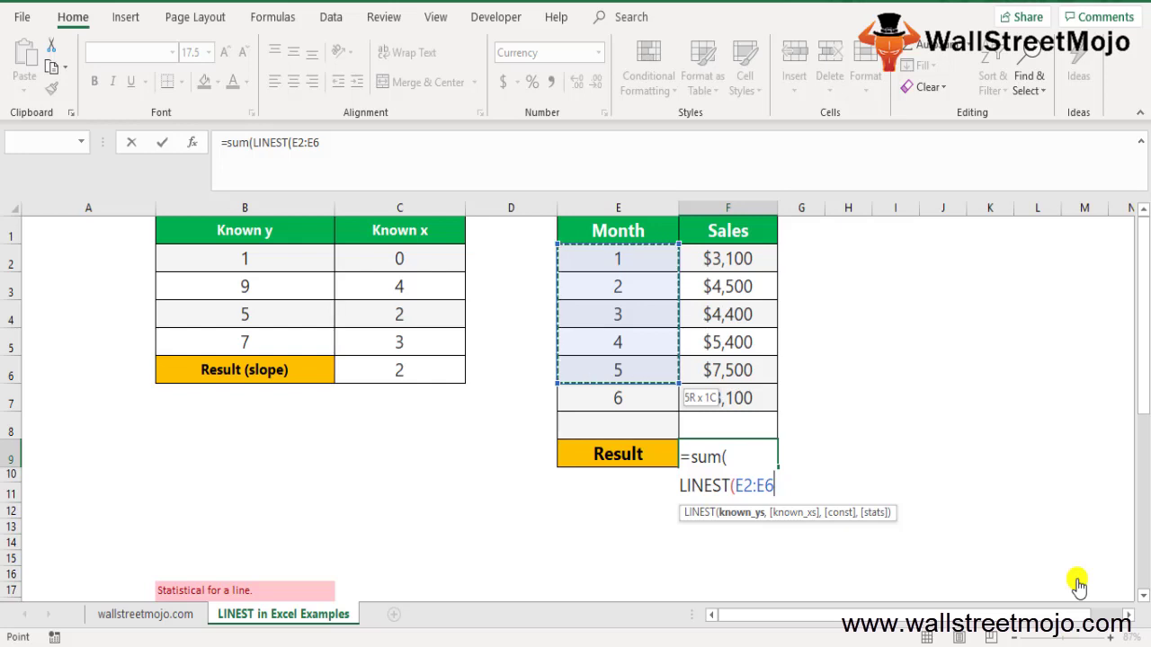
key(Left)
key(Left)
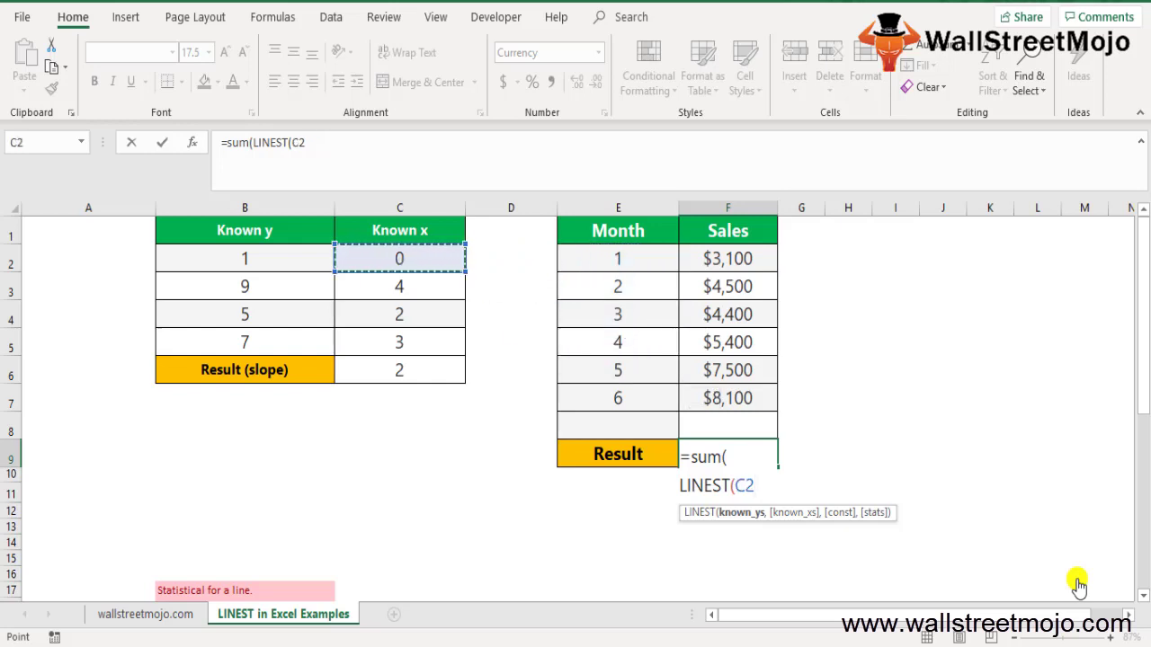
key(Escape)
Wrap the LINEST formula in C6 in SUM, giving =SUM(LINEST(B2:B5,C2:C5))
key(Left)
key(Left)
key(Left)
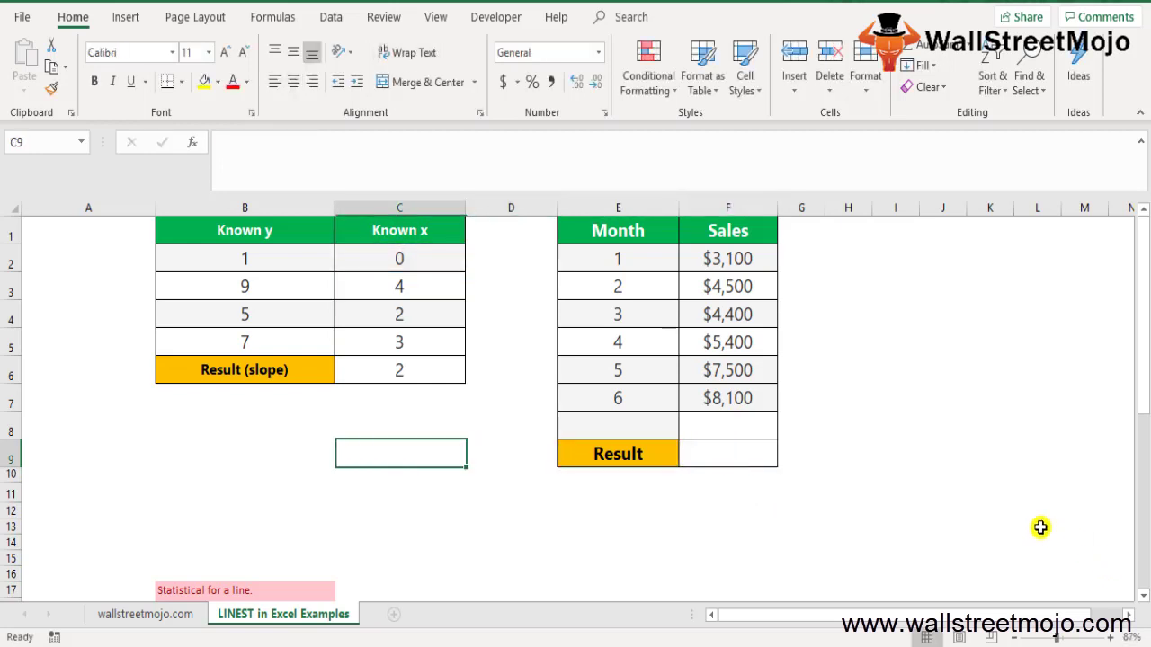
key(Up)
key(Up)
key(Up)
key(F2)
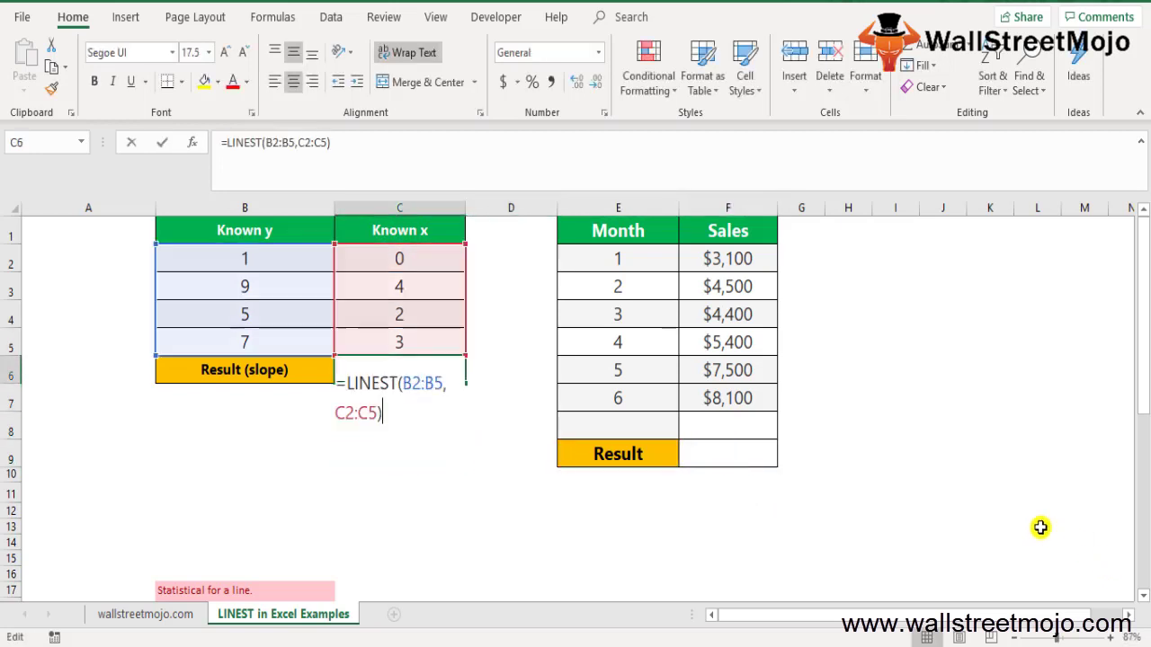
key(Left)
key(Left)
key(Left)
key(Left)
key(Left)
key(Left)
key(Left)
key(Left)
key(Left)
key(Left)
key(Left)
key(Left)
key(Left)
key(Left)
key(Left)
key(Left)
key(Left)
key(Left)
key(Home)
key(Right)
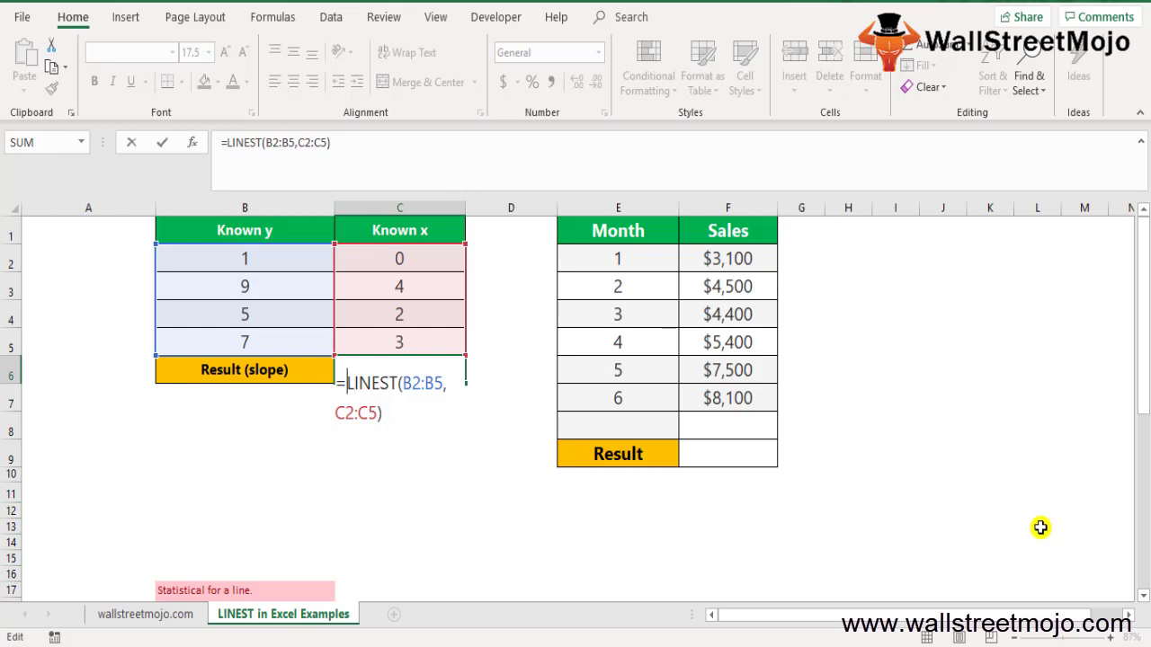
text(sum()
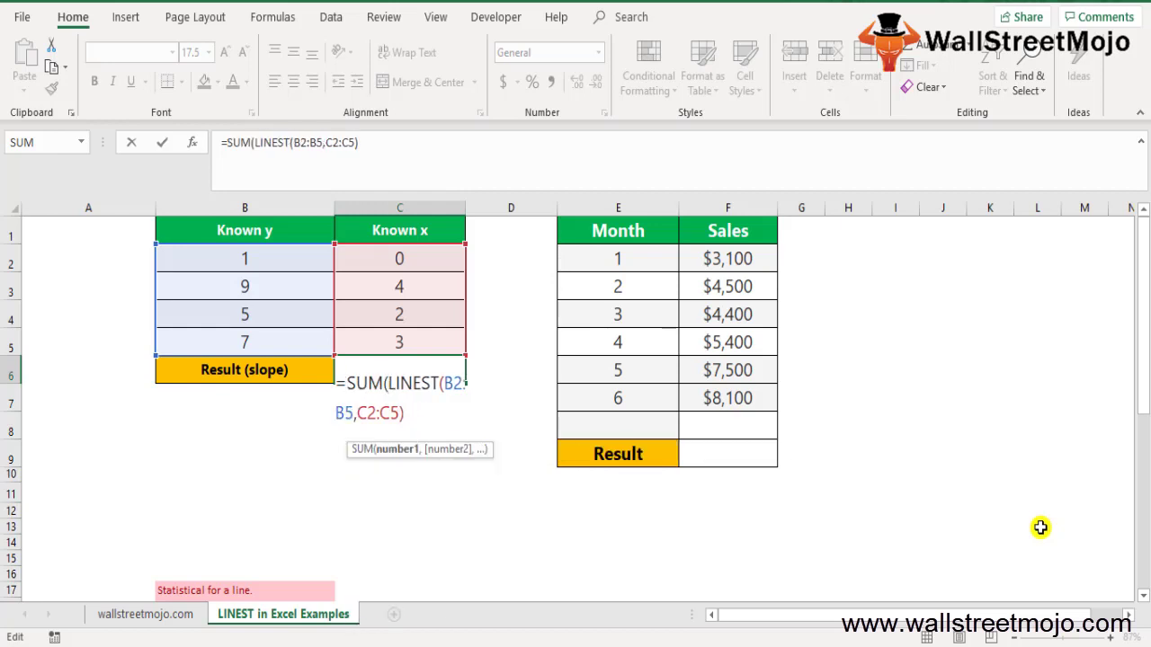
key(Return)
key(Return)
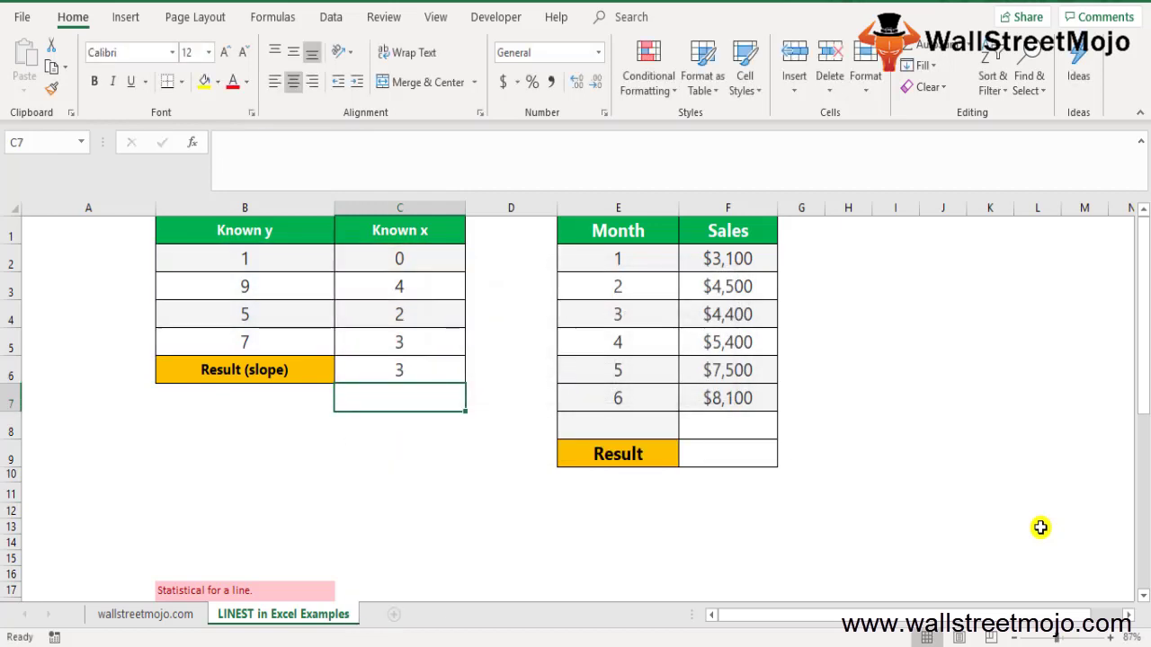
key(Up)
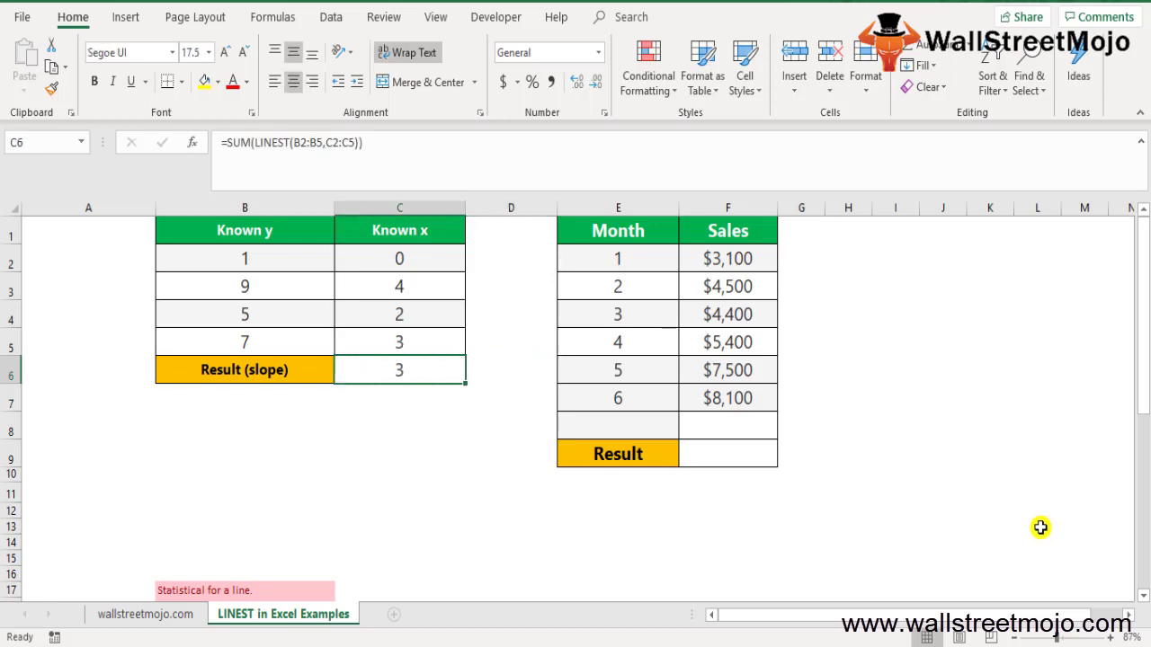
Begin a LINEST formula in the sales table's Result cell F9 with months E2:E7 as the known y values
key(Right)
key(Right)
key(Right)
key(Down)
key(Down)
key(Down)
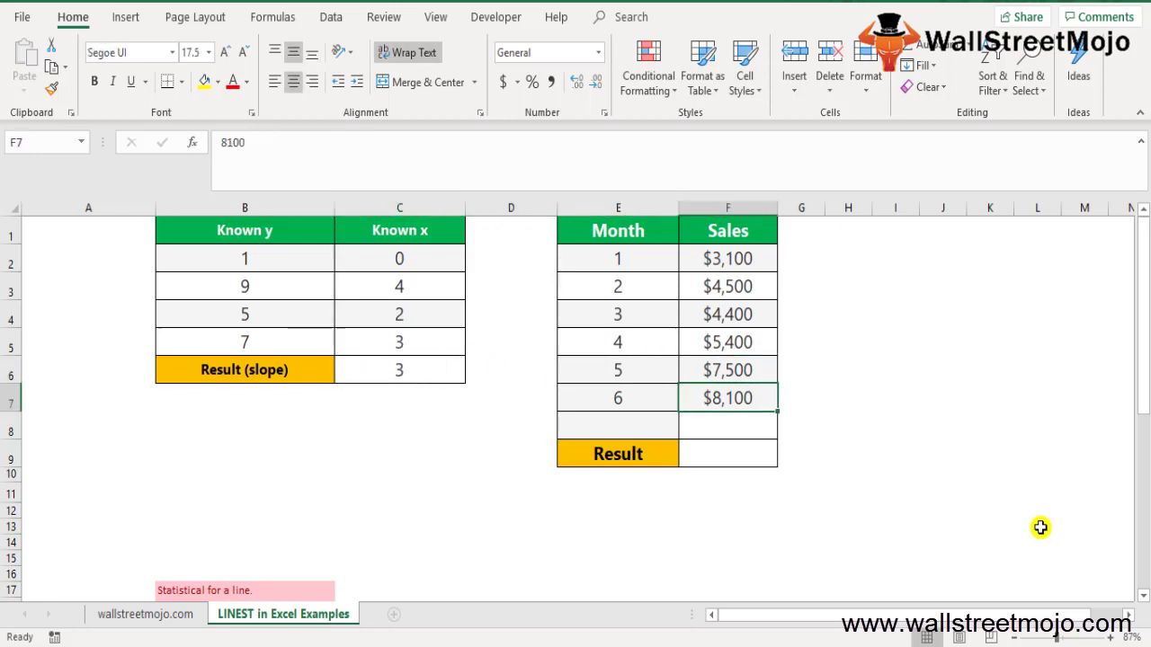
text(=lim)
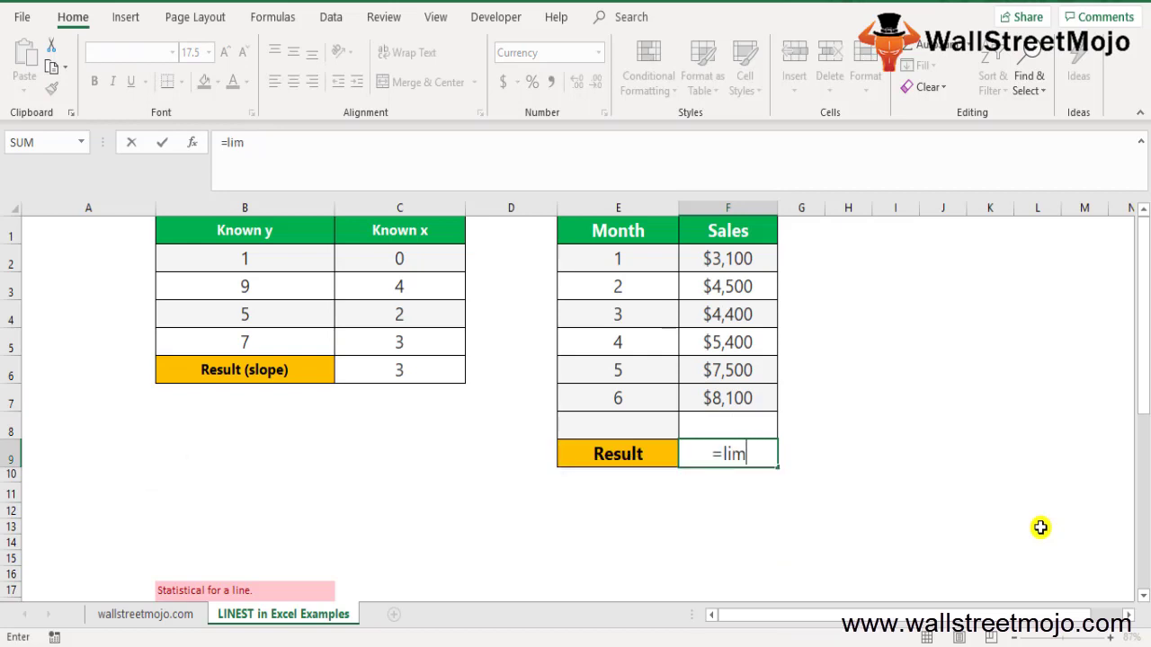
key(BackSpace)
key(Tab)
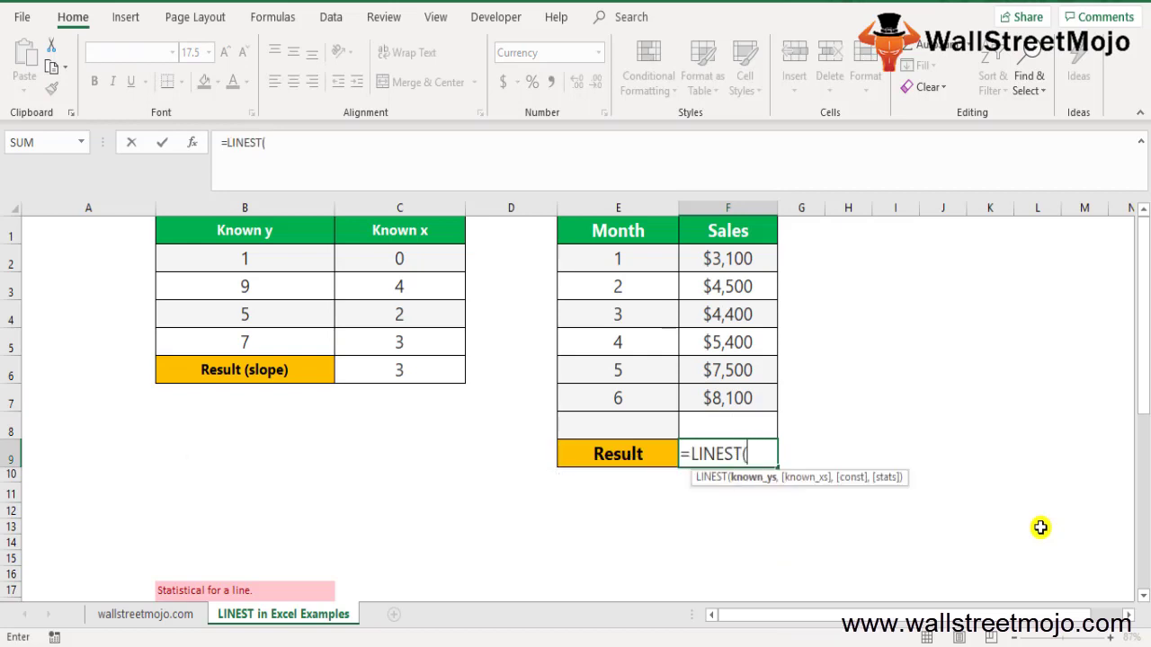
key(Up)
key(Up)
key(Left)
key(Up)
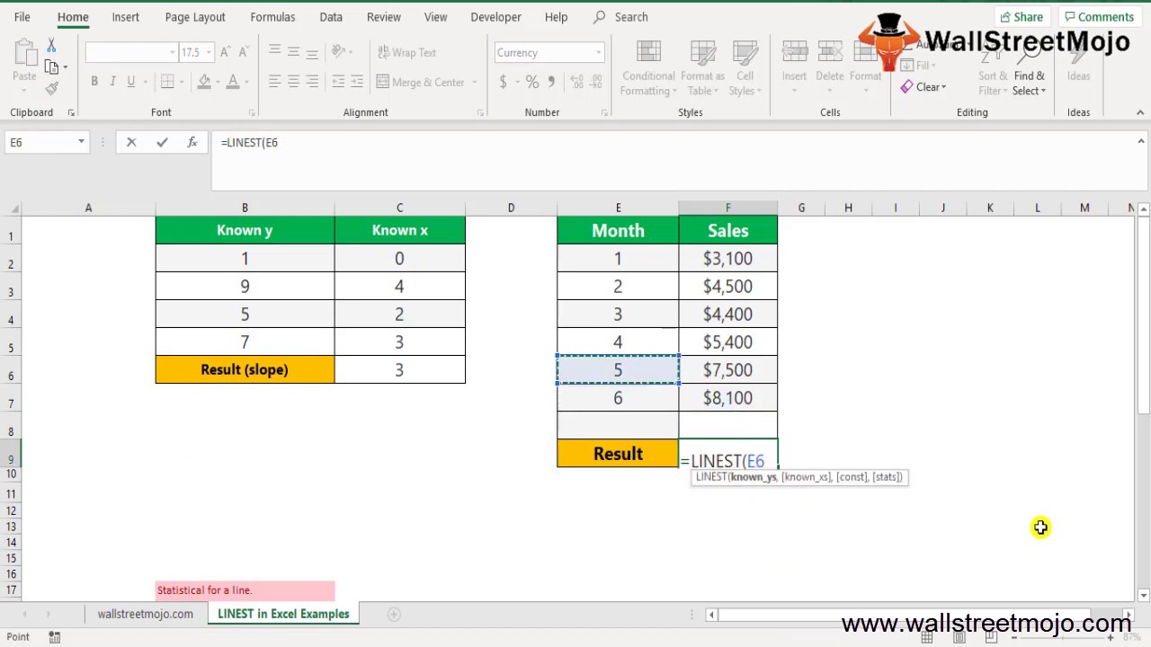
key(Down)
key(ctrl+shift+Up)
key(shift+Down)
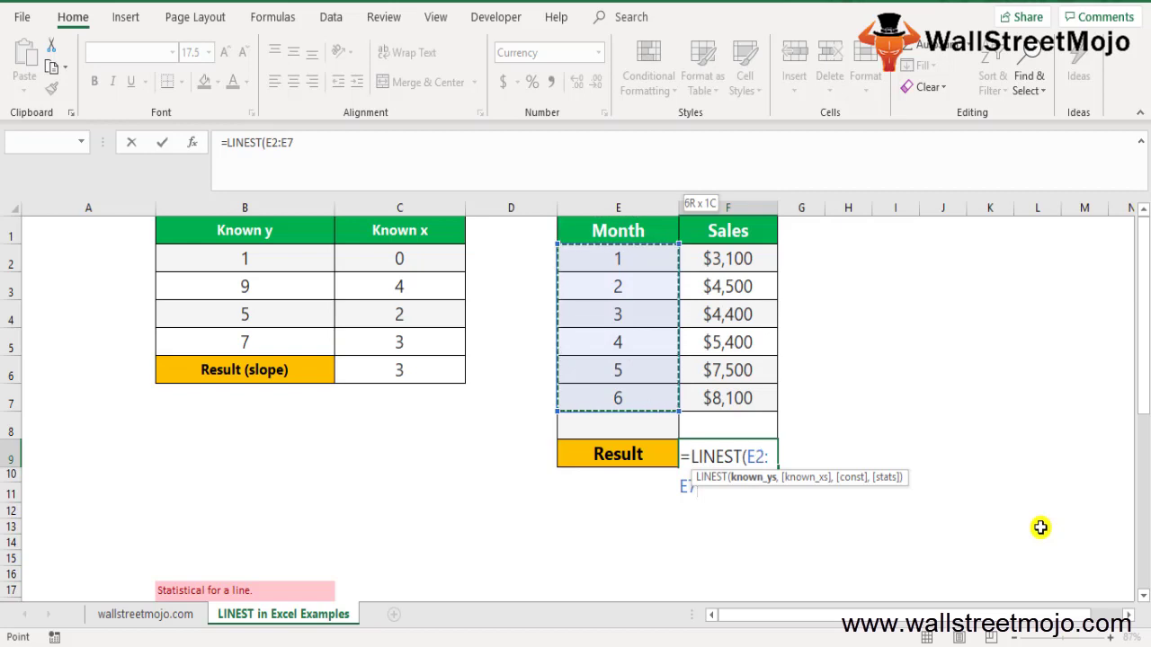
Add the sales range F2:F7 as the known x values and complete the LINEST formula in F9
text(,)
key(Right)
key(Up)
key(Up)
key(Up)
key(Left)
key(Down)
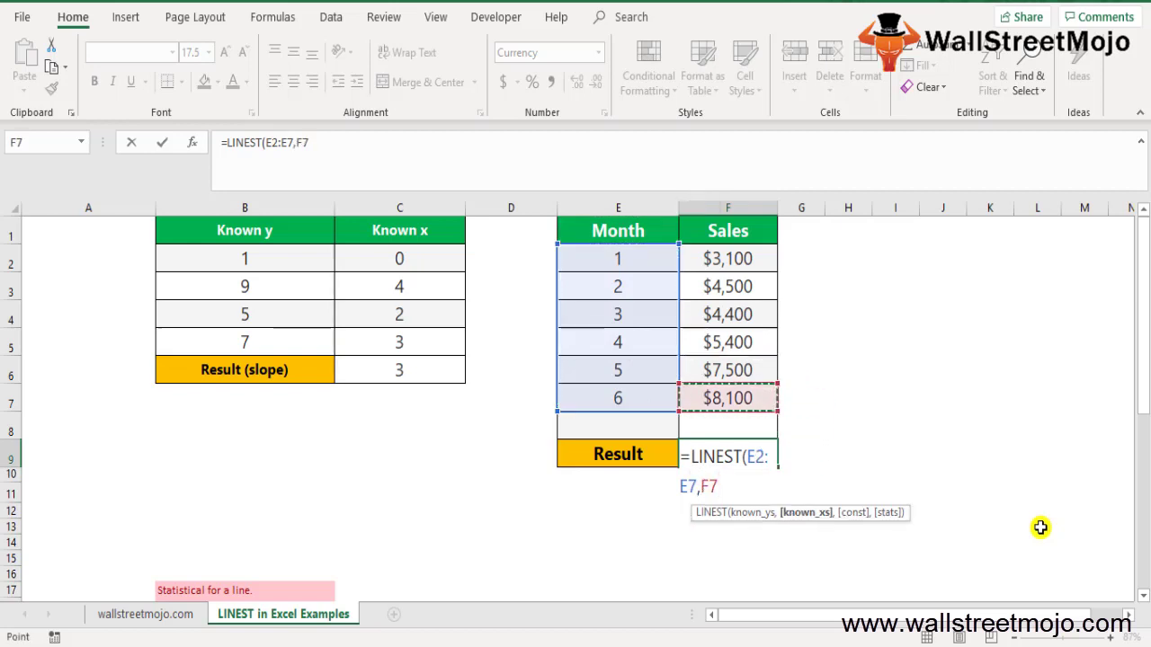
key(ctrl+shift+Up)
key(shift+Down)
key(ctrl+Return)
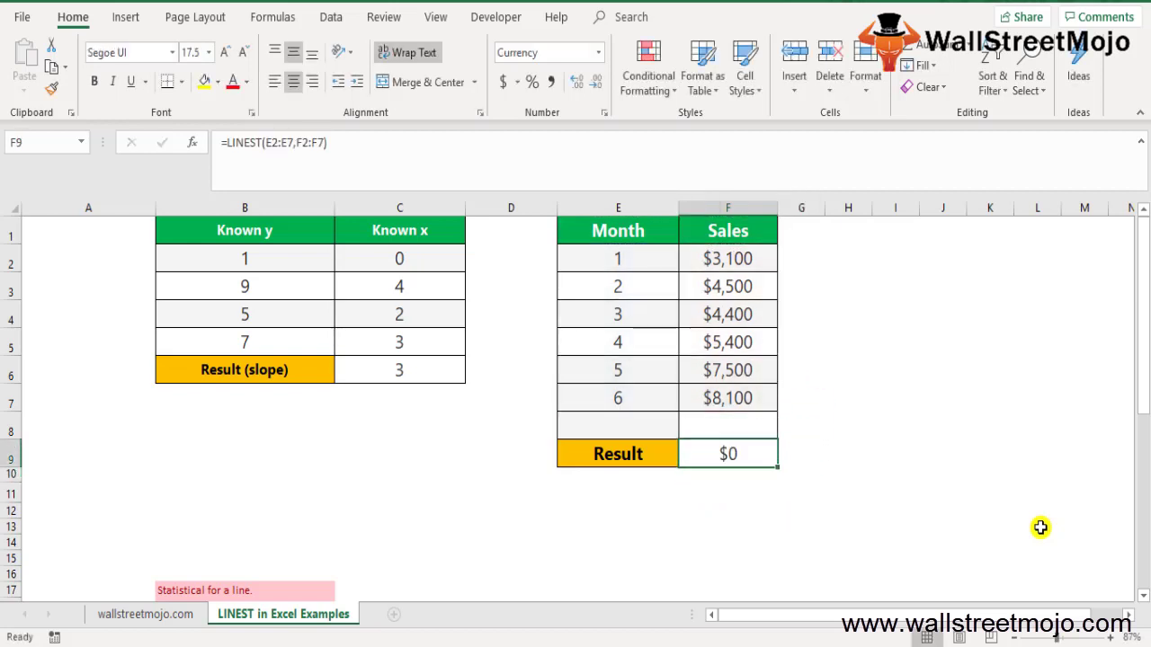
Inspect the month and sales ranges referenced by the formula in F9 without changing it
key(F2)
key(Escape)
key(F2)
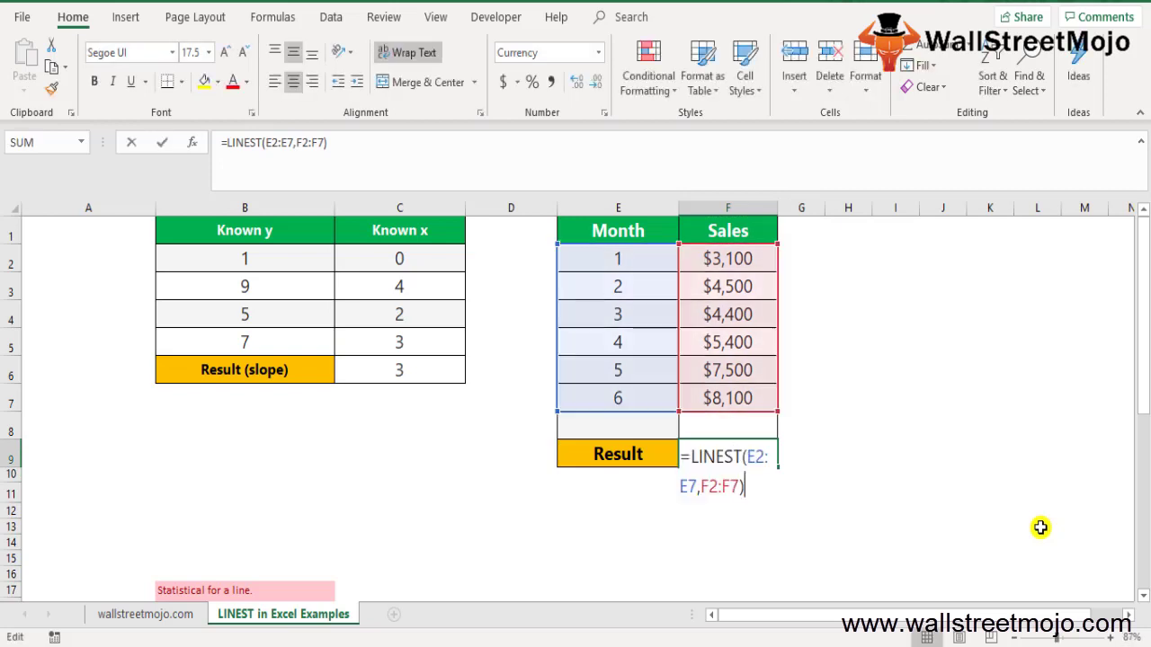
key(Escape)
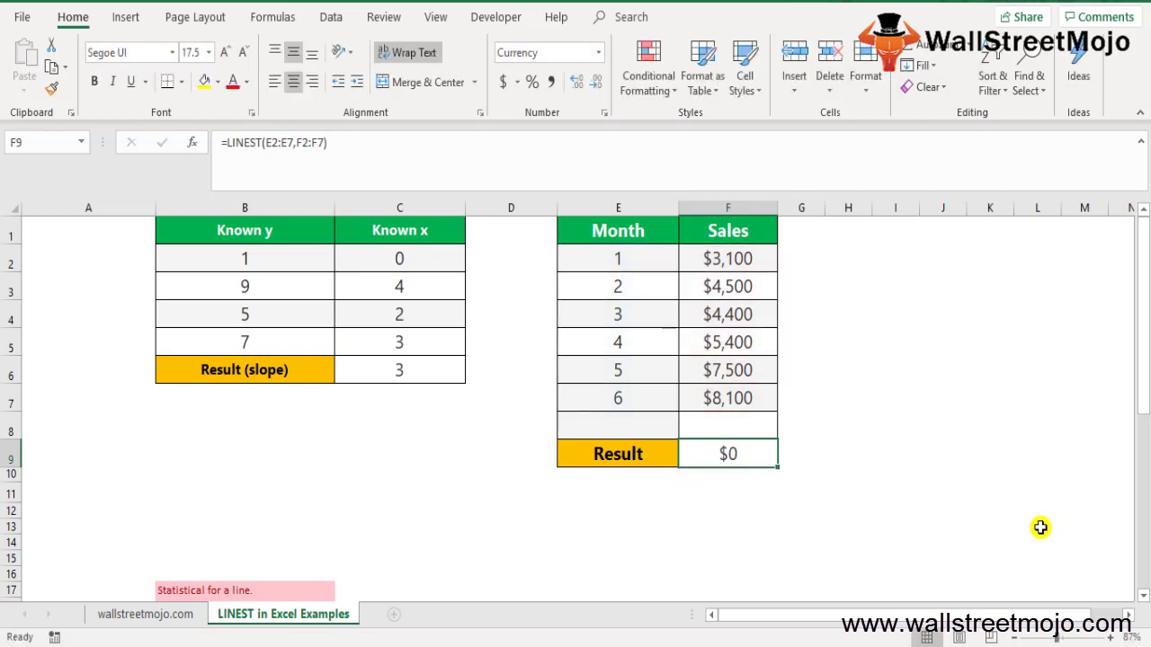
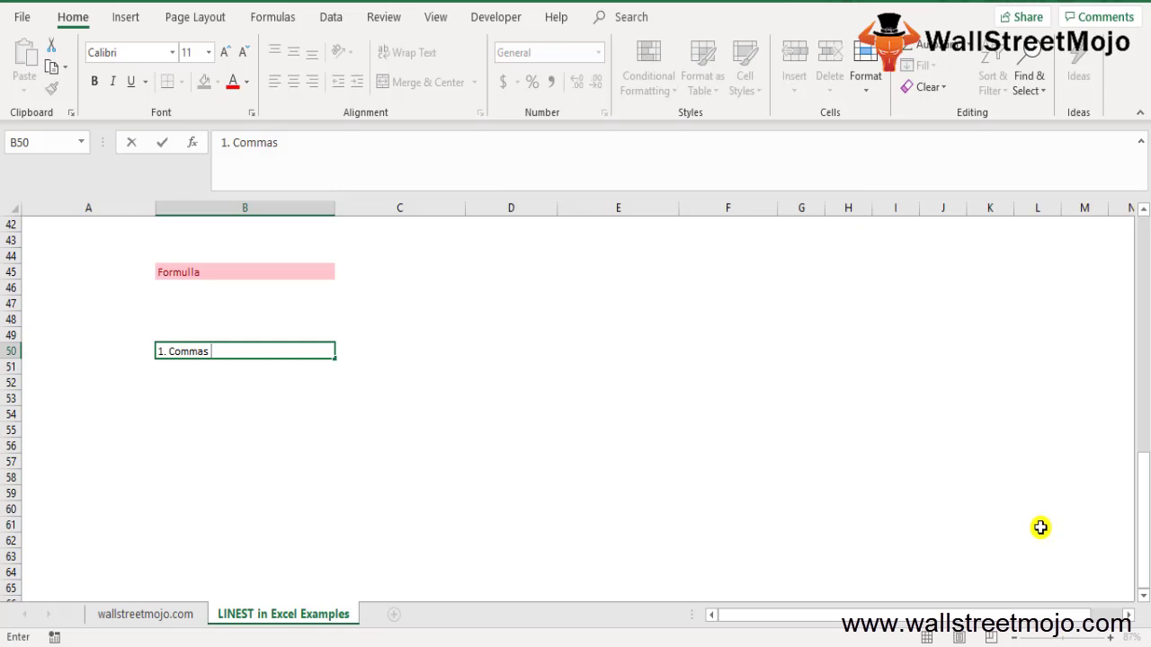
Complete the note "1. Commas" in B50 and add "2. Y values used to determine" in B51
key(Return)
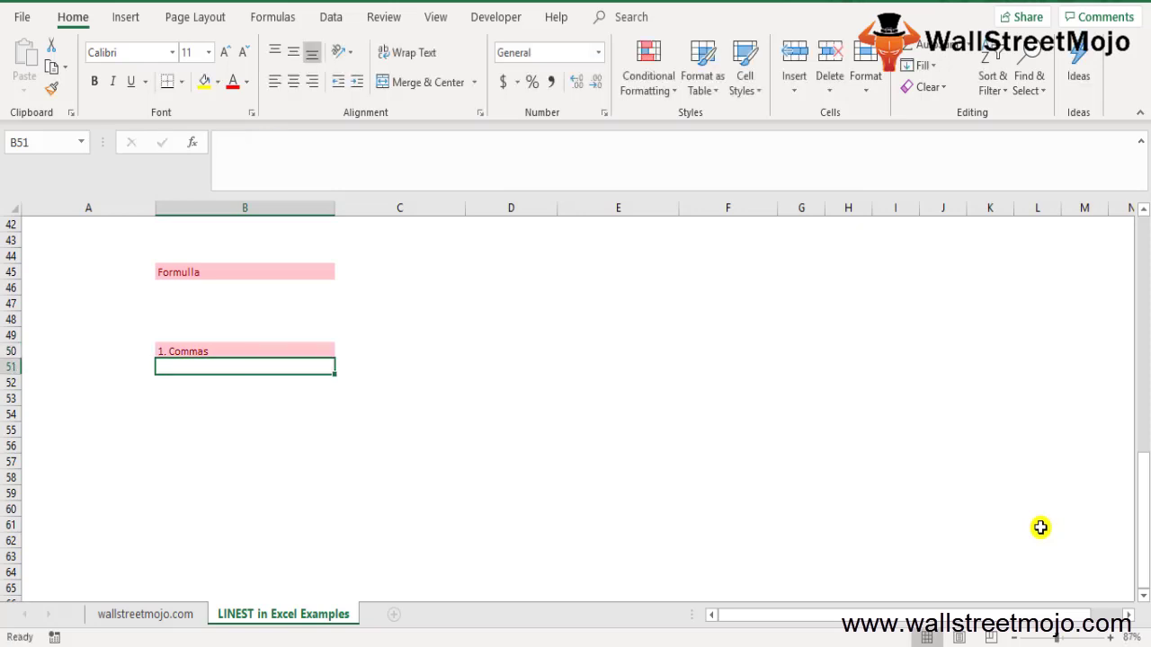
text(2.)
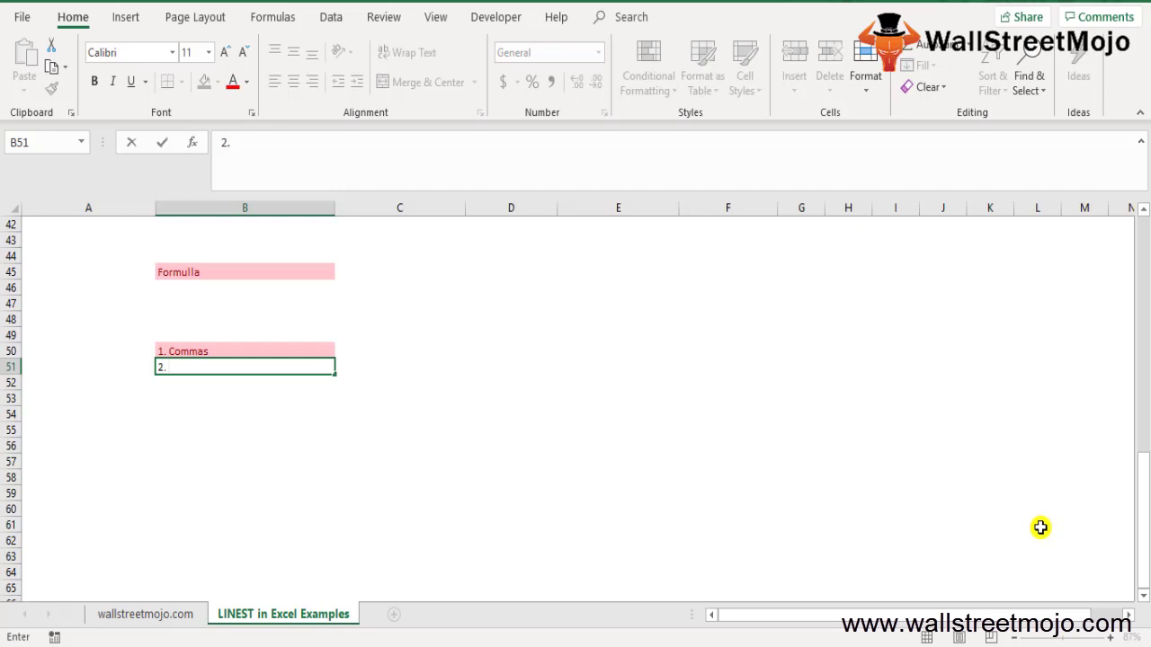
text(Y values used to det)
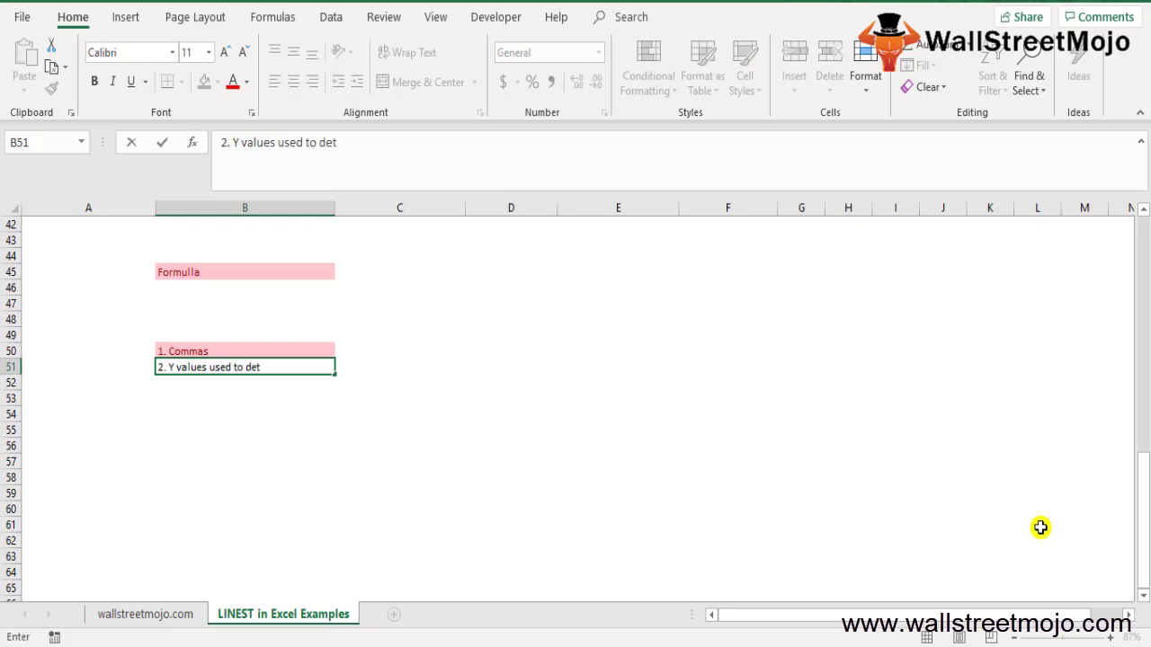
text(ermine)
key(Return)
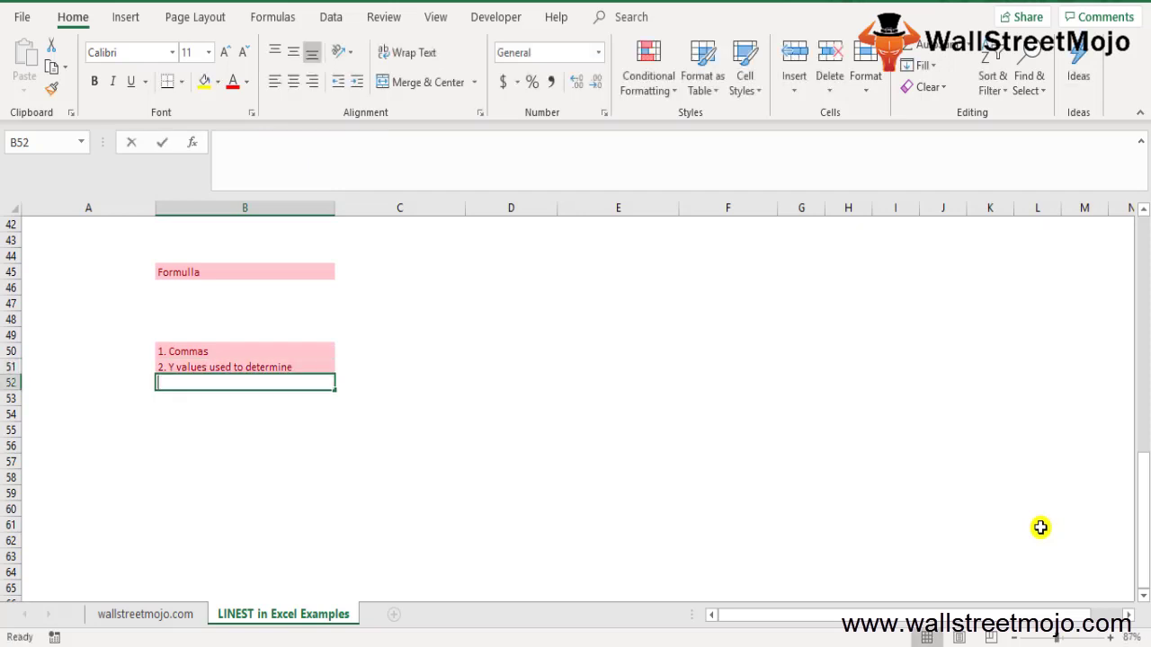
Enter the note "3. Formullas" in B52 and the item number "4." in B53
text(3. Formullas)
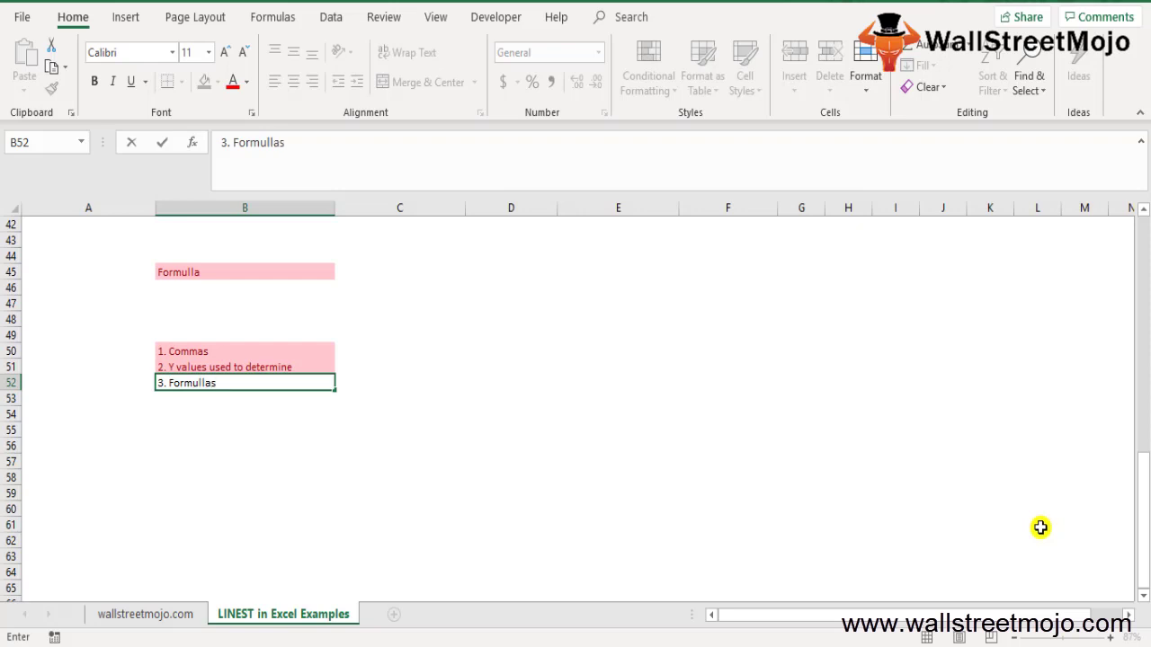
key(Return)
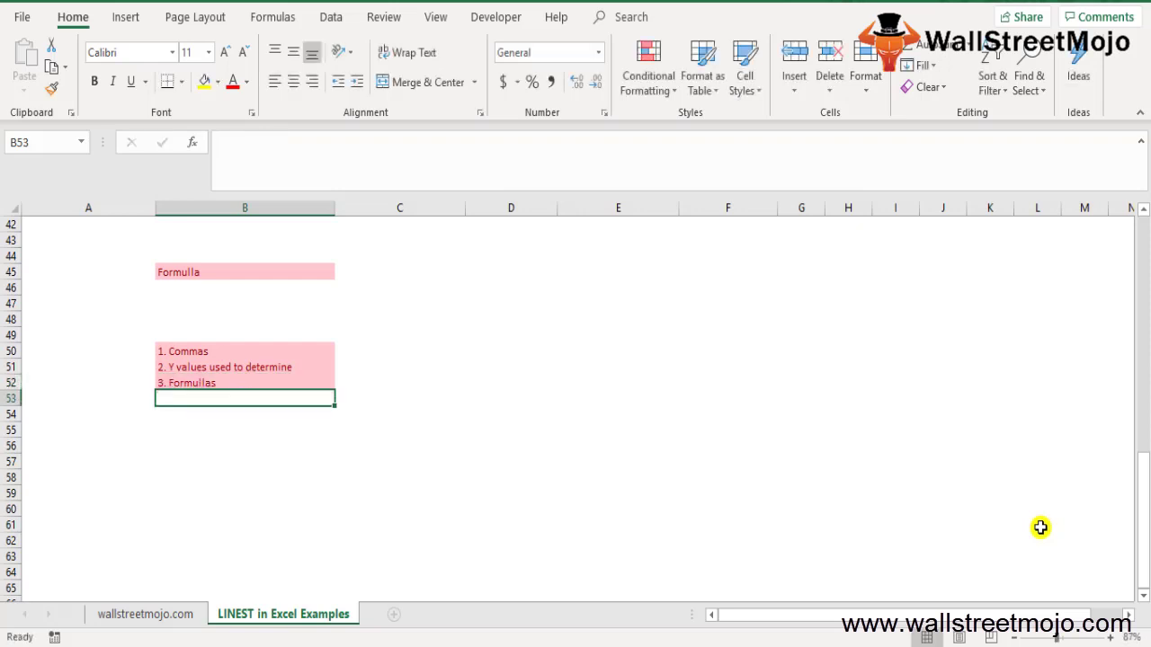
text(4.)
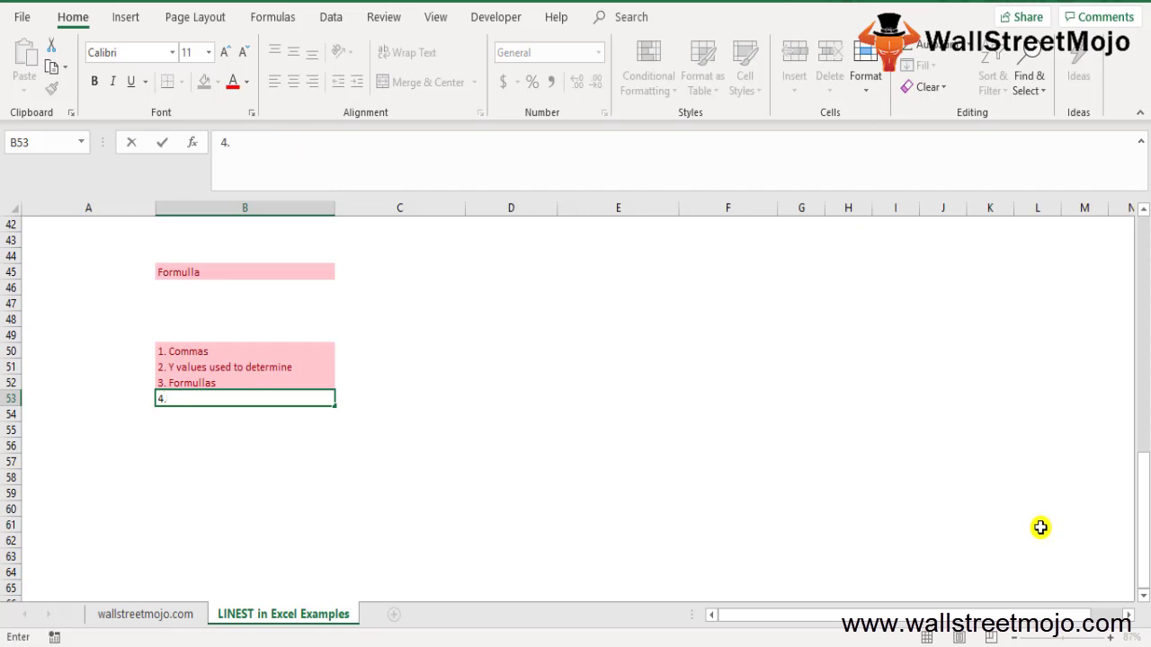
key(ctrl+Return)
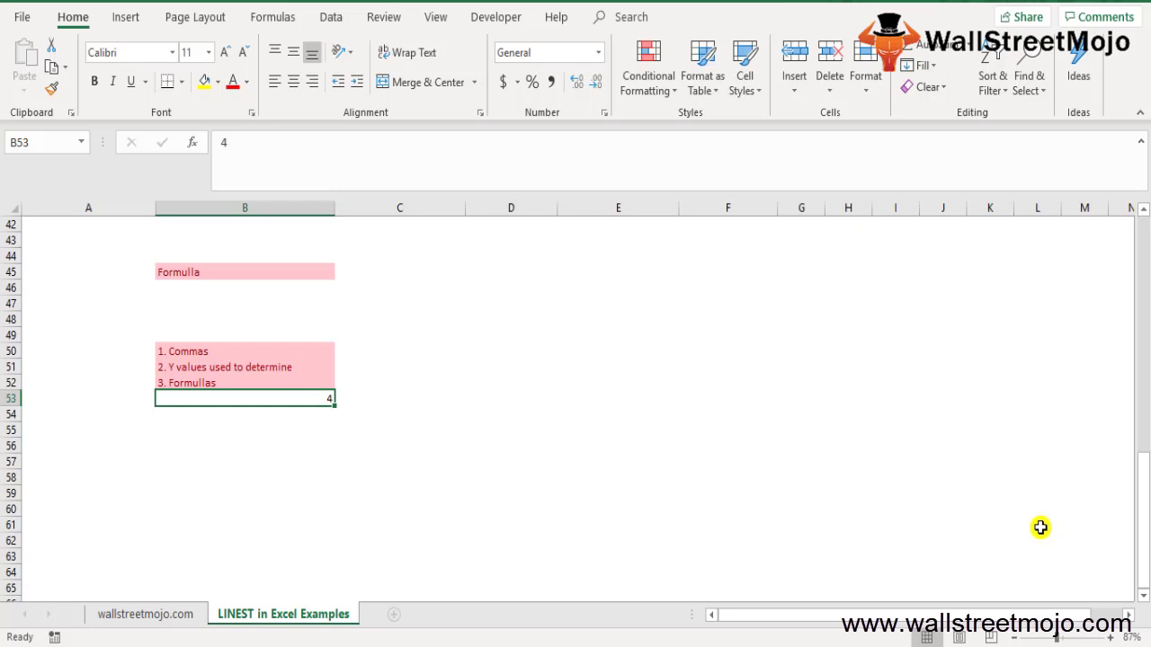
Enter the note "5. Slope and Y intercept" in B55, one row below the blank row after item 4
key(Down)
key(Down)
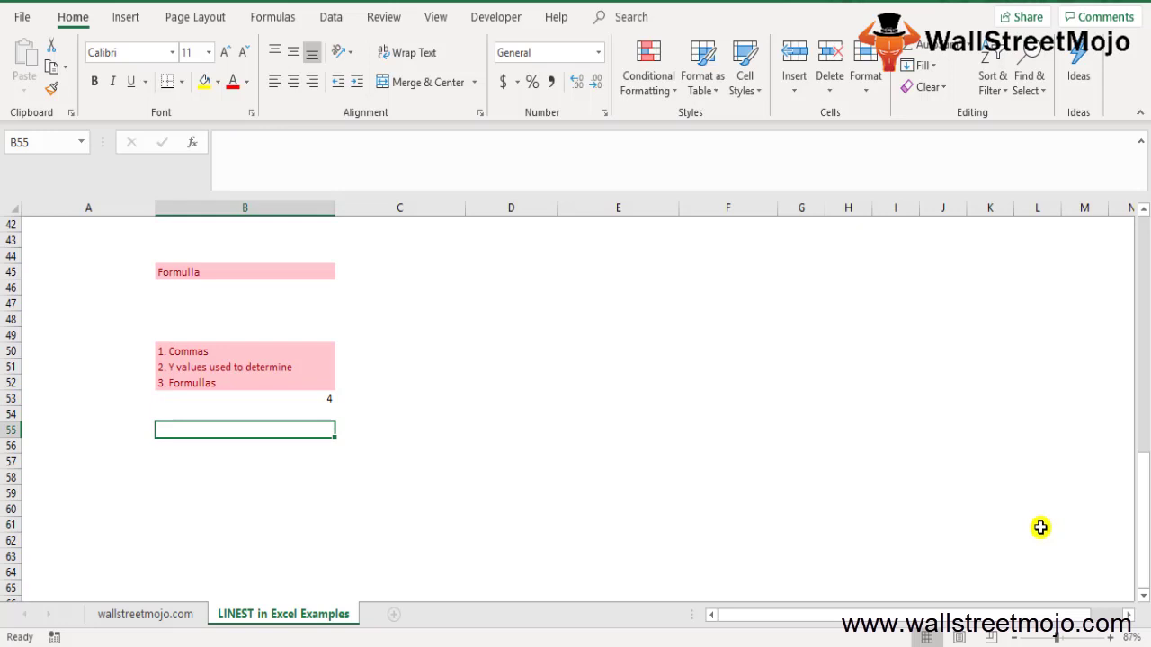
text(5.)
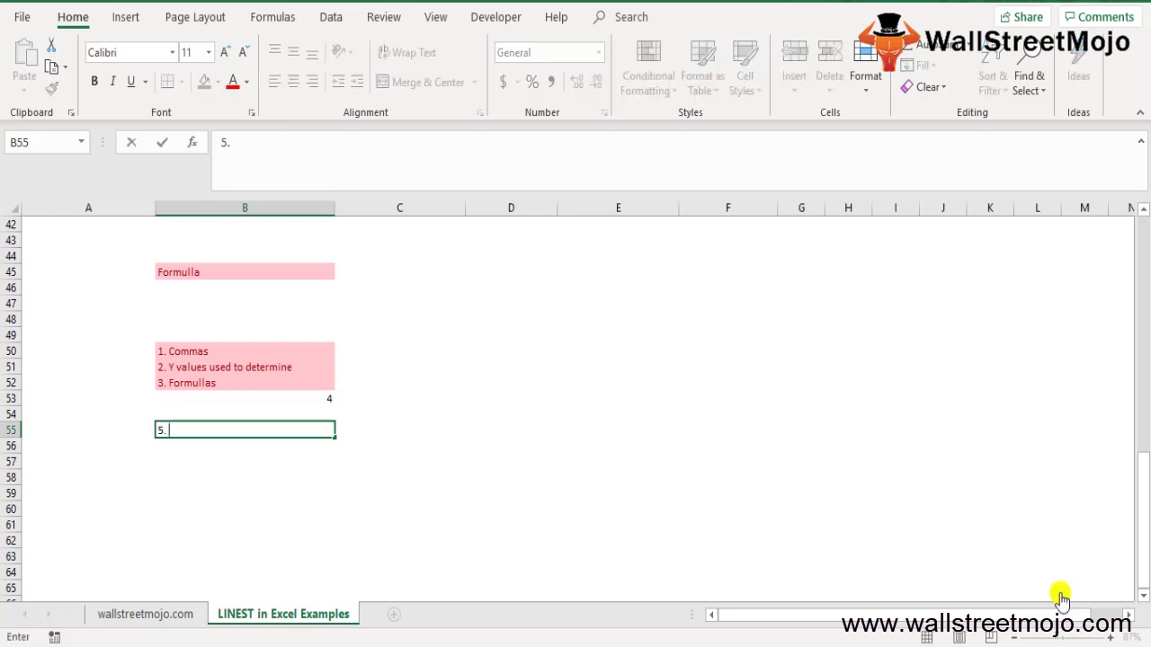
text( Low)
key(BackSpace)
key(BackSpace)
key(BackSpace)
text(Slope)
key(BackSpace)
text(e and Y)
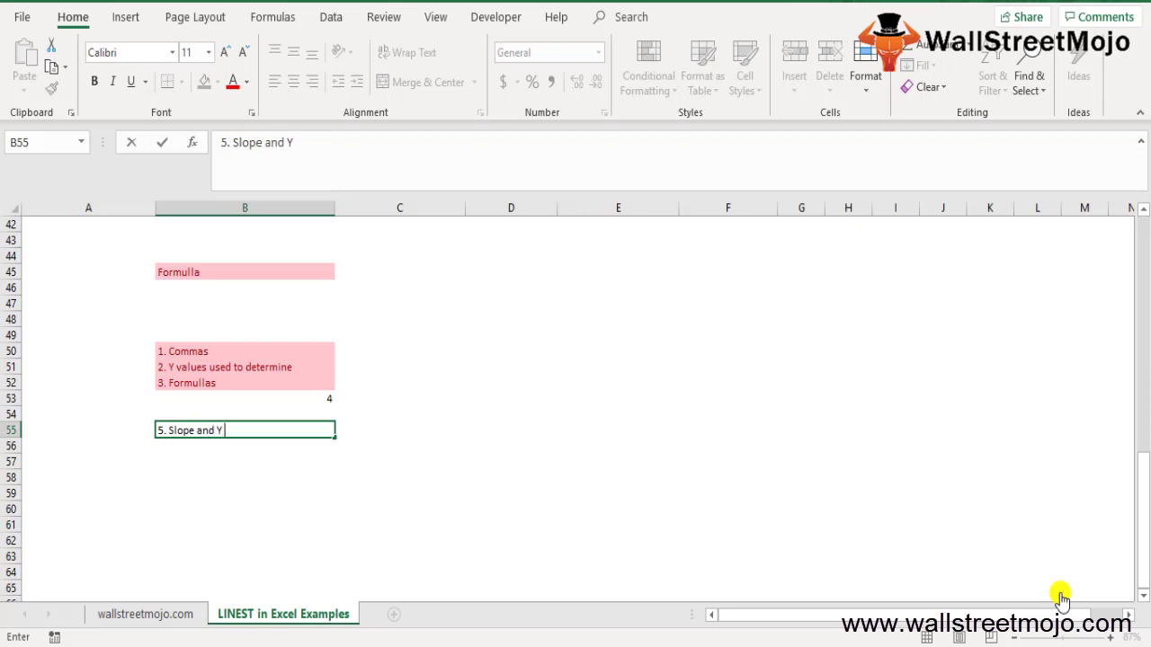
text( intercept)
key(Return)
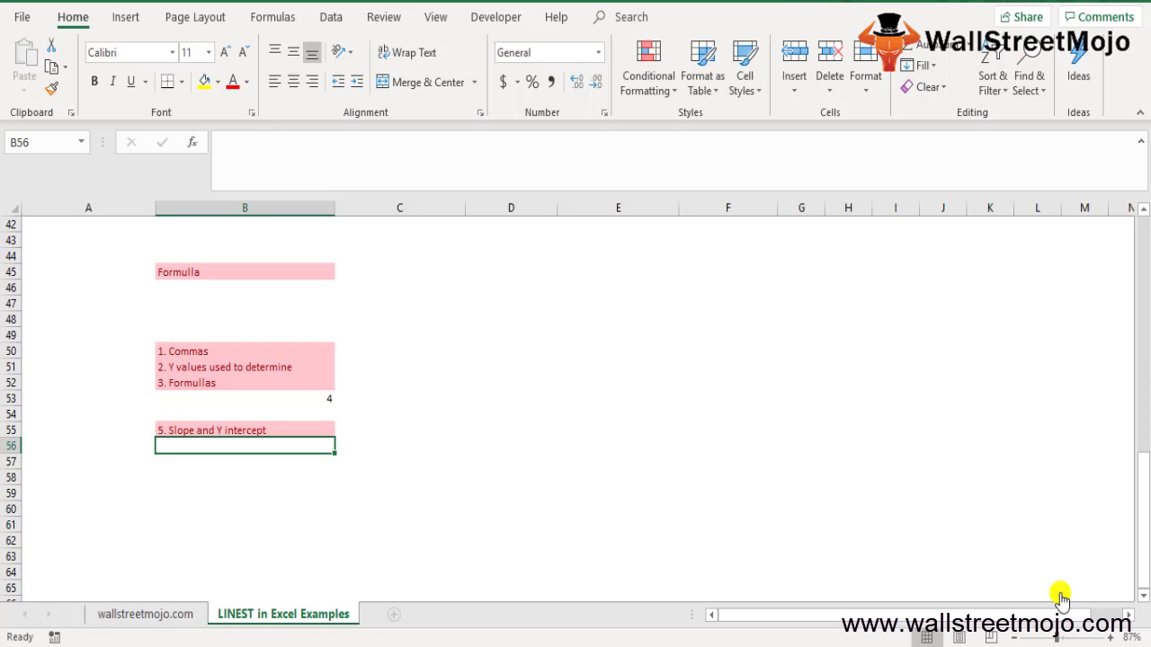
Enter the line equation note "Y - mx+b" in B58, beneath the slope and intercept note
key(Down)
key(Down)
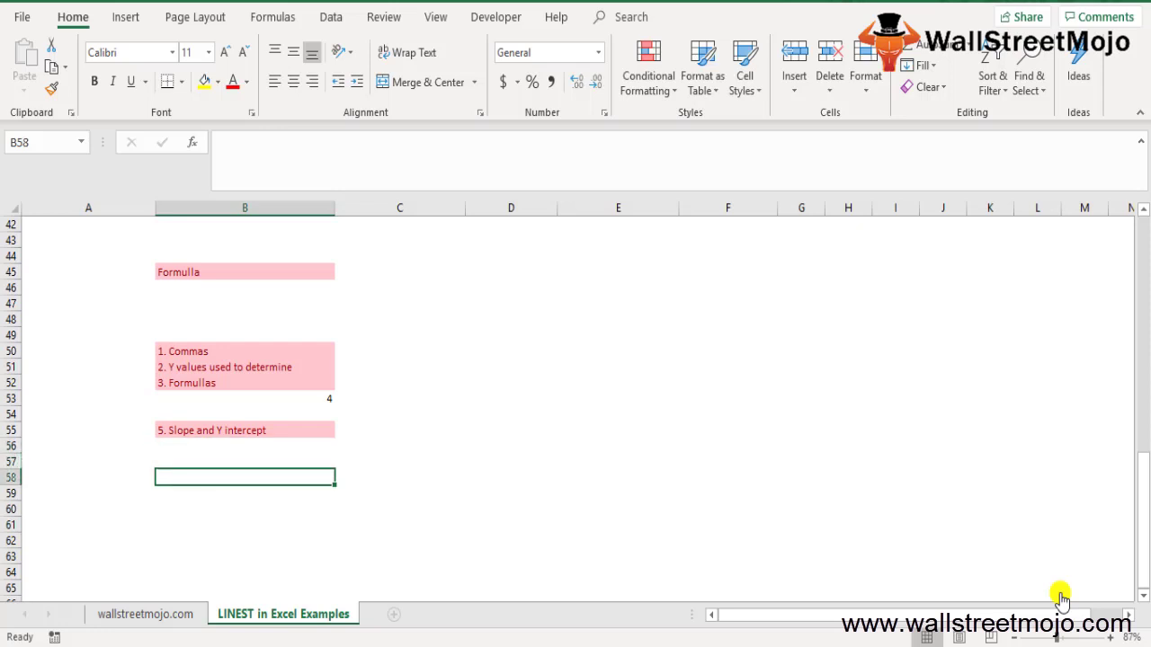
text(Y -)
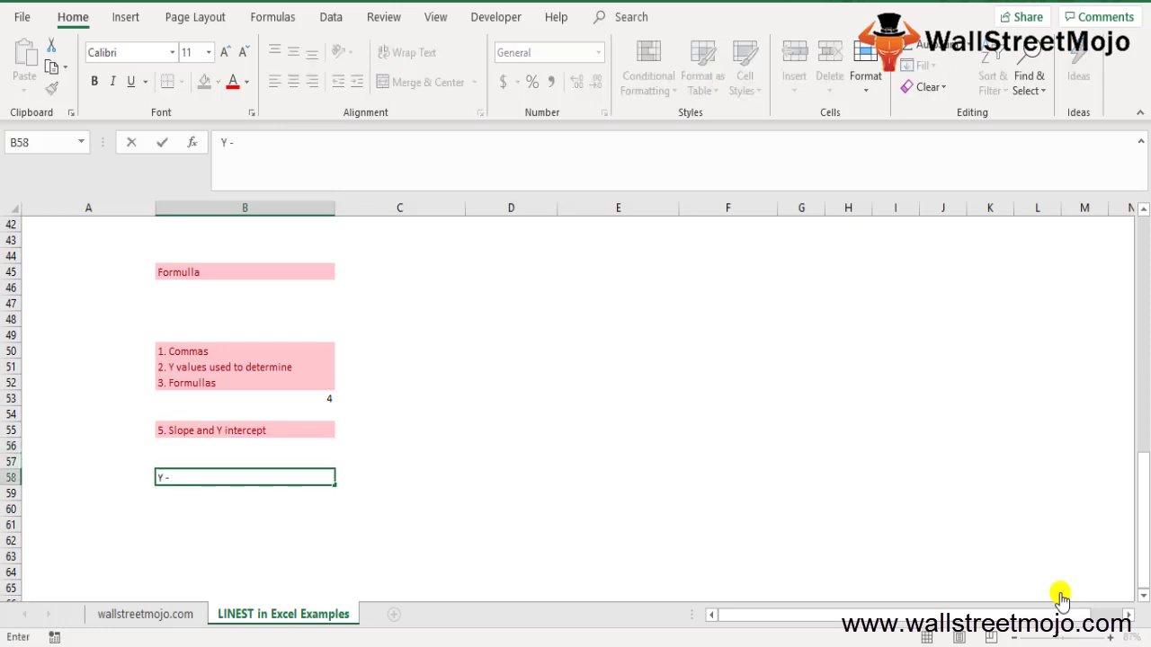
text( mx+b)
key(Return)
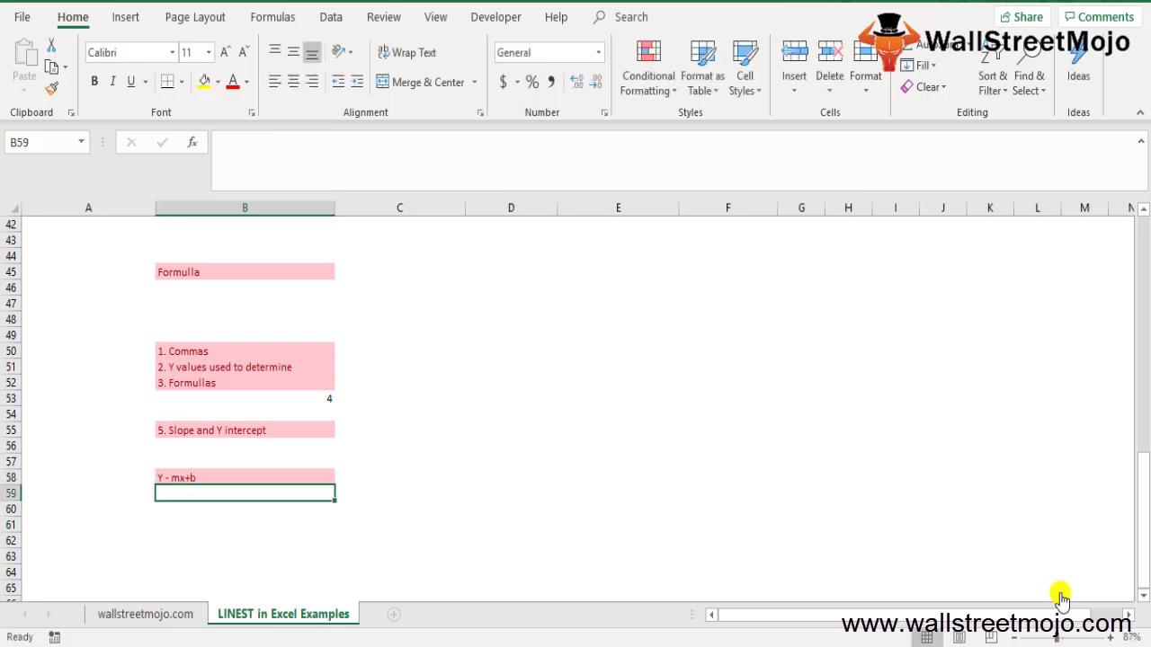